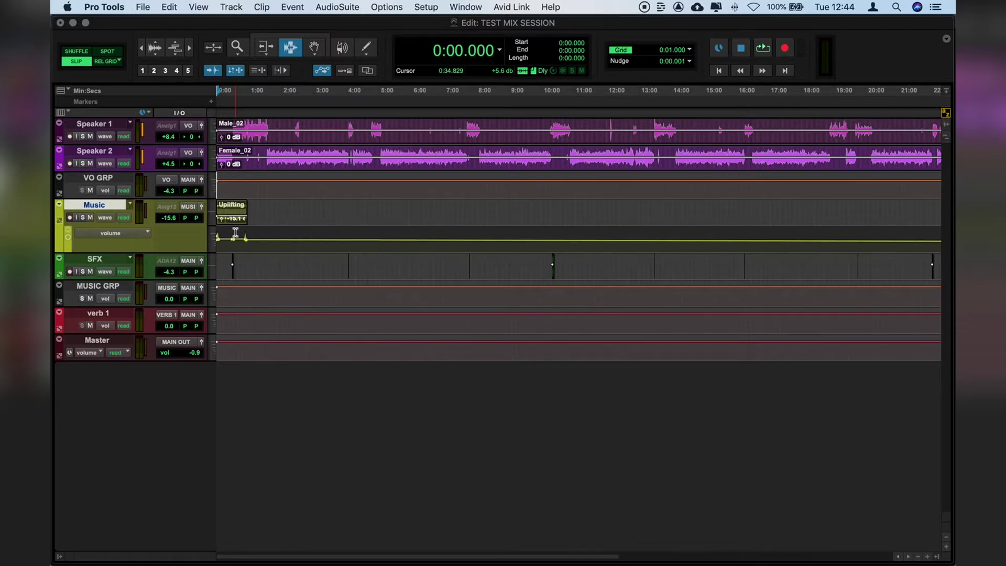
key("super+equal")
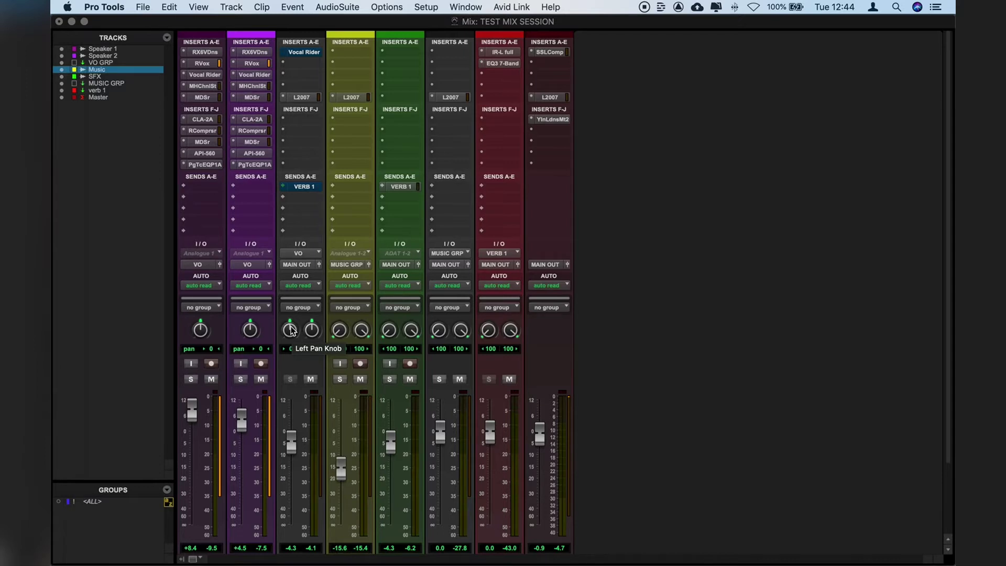
scroll(365, 335, "down", 5)
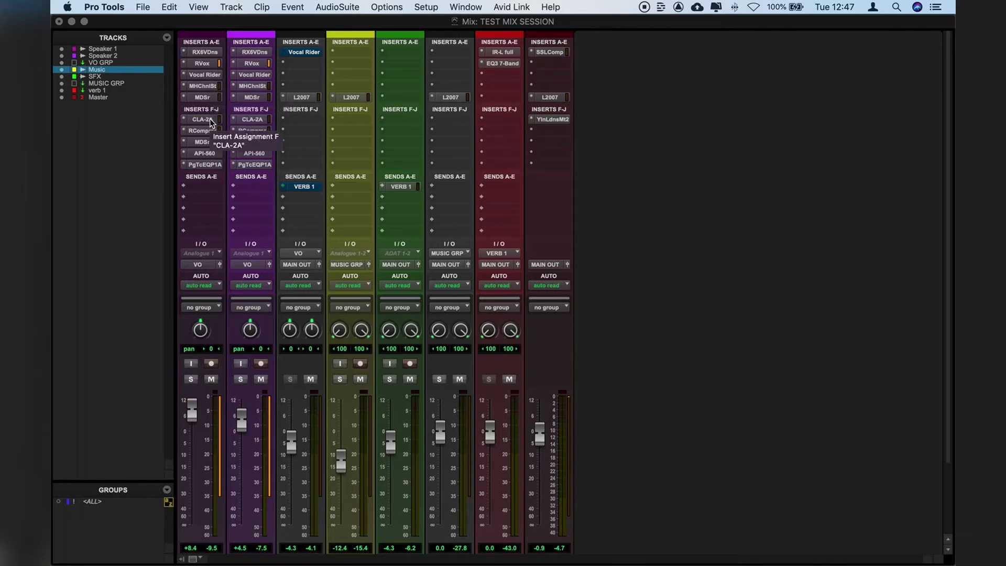
- Solo Speaker 1 and bypass all ten of its inserts, RX6VDns through PgTcEQP1A
left_click(204, 166)
left_click(384, 67)
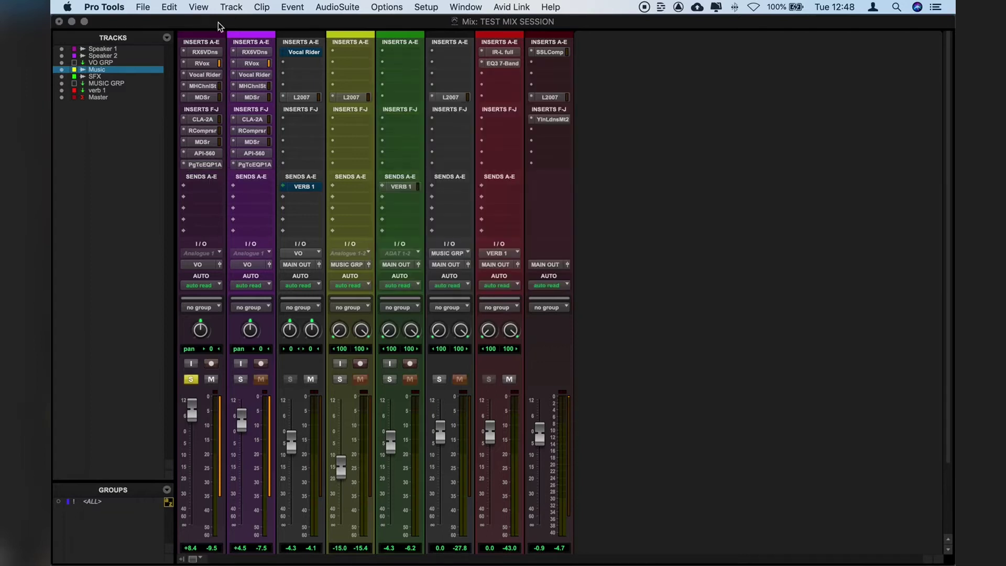
left_click(217, 52, "super")
left_click(214, 64, "super")
left_click(213, 74, "super")
left_click(213, 86, "super")
left_click(213, 97, "super")
left_click(213, 120, "super")
left_click(213, 131, "super")
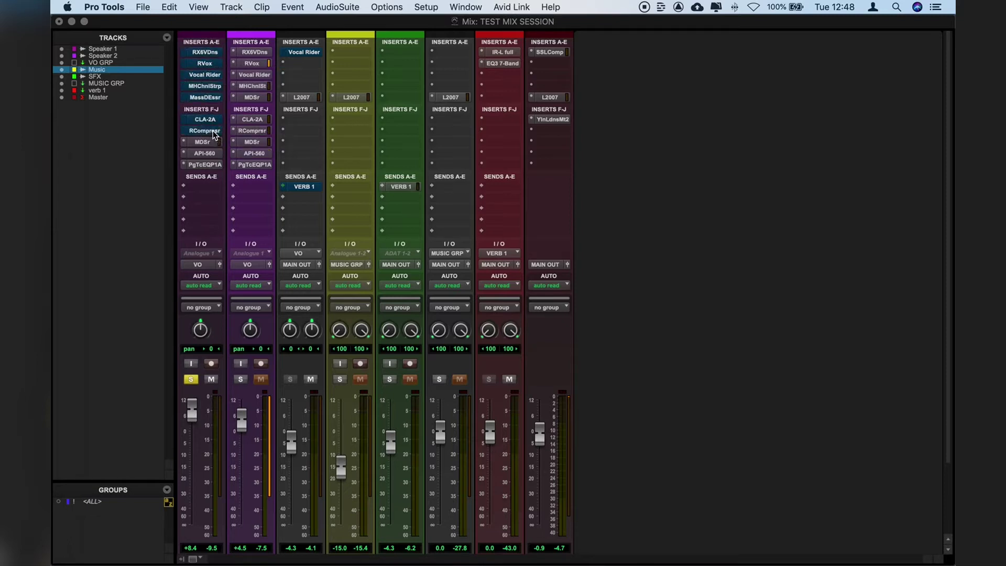
left_click(209, 142, "super")
left_click(209, 153, "super")
left_click(209, 165, "super")
- Select 1:04.689–1:17.387 on Speaker 1 in the Edit window and loop-play it
key("super+equal")
left_click(441, 177)
left_click(354, 164)
left_click(388, 208)
key("super+bracketright")
key("super+bracketright")
key("super+bracketright")
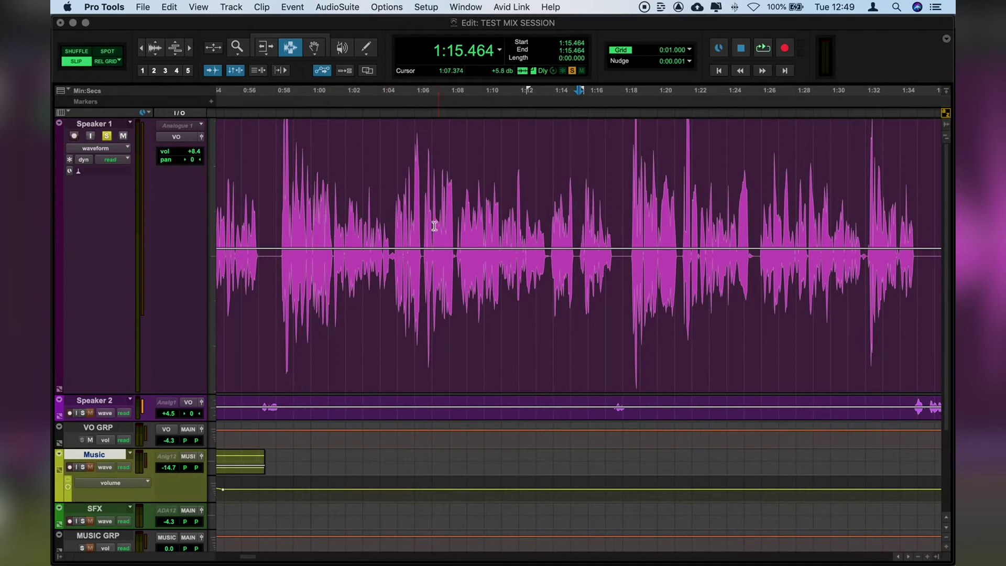
left_click(392, 222)
left_click_drag(392, 222, 611, 216)
key("space")
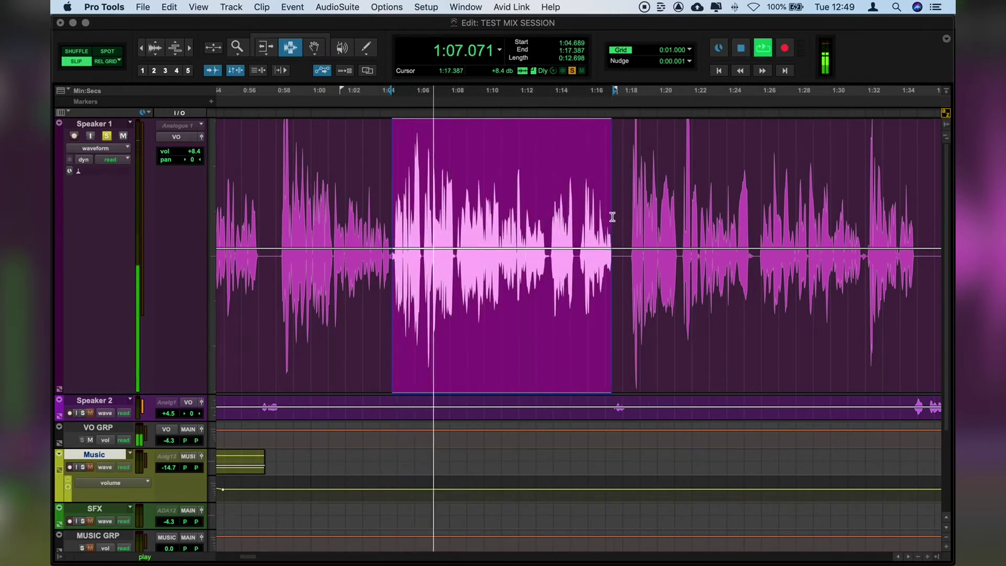
key("super+equal")
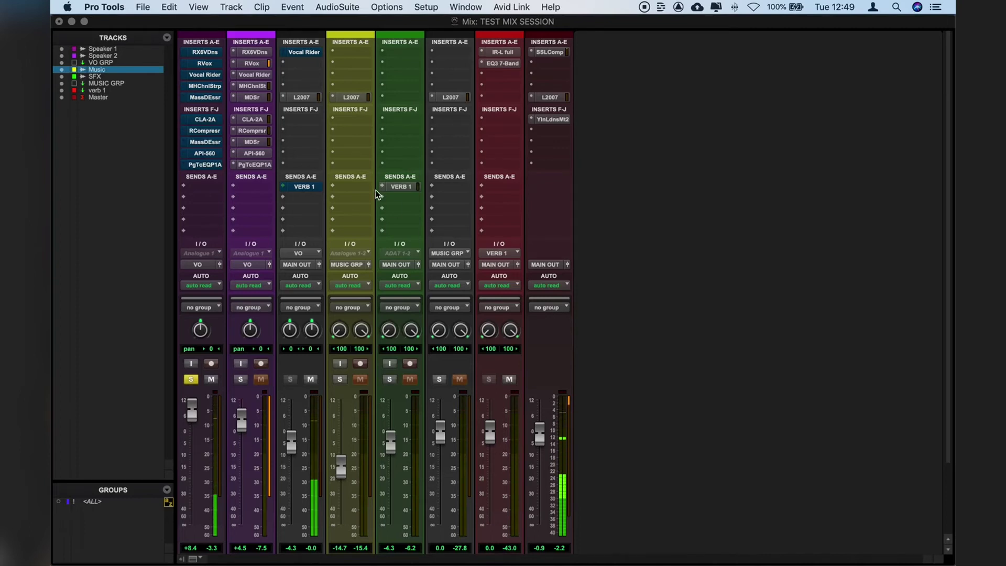
- Re-enable all ten of Speaker 1's inserts, from RX6VDns to PgTcEQP1A
left_click(211, 52, "super")
left_click(211, 63, "super")
left_click(211, 75, "super")
left_click(210, 86, "super")
left_click(210, 97, "super")
left_click(209, 120, "super")
left_click(209, 130, "super")
left_click(209, 142, "super")
left_click(209, 153, "super")
left_click(208, 164, "super")
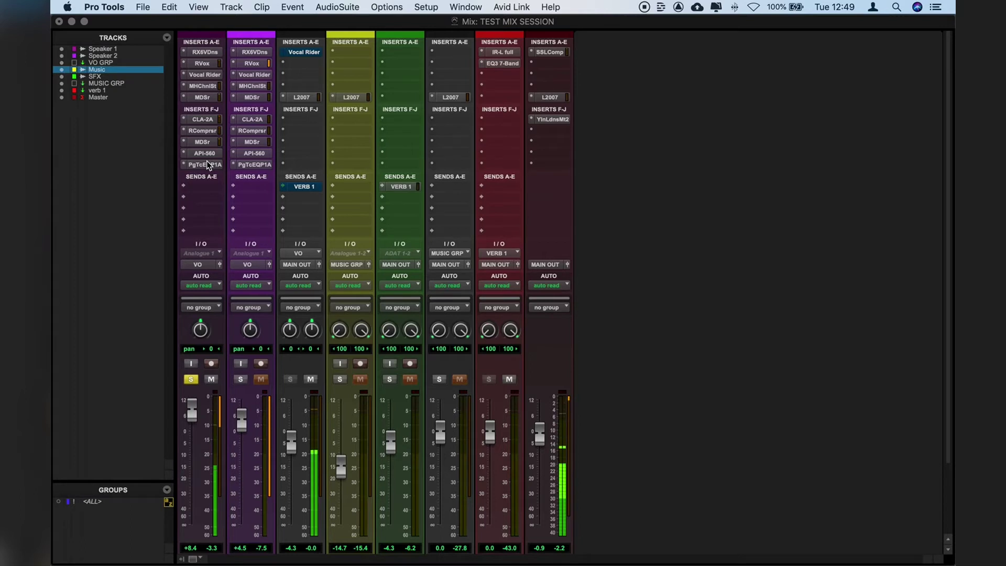
- Bring up Speaker 1's RX6VDns window beside the mixer to check its 5.9 dB reduction
left_click(211, 55)
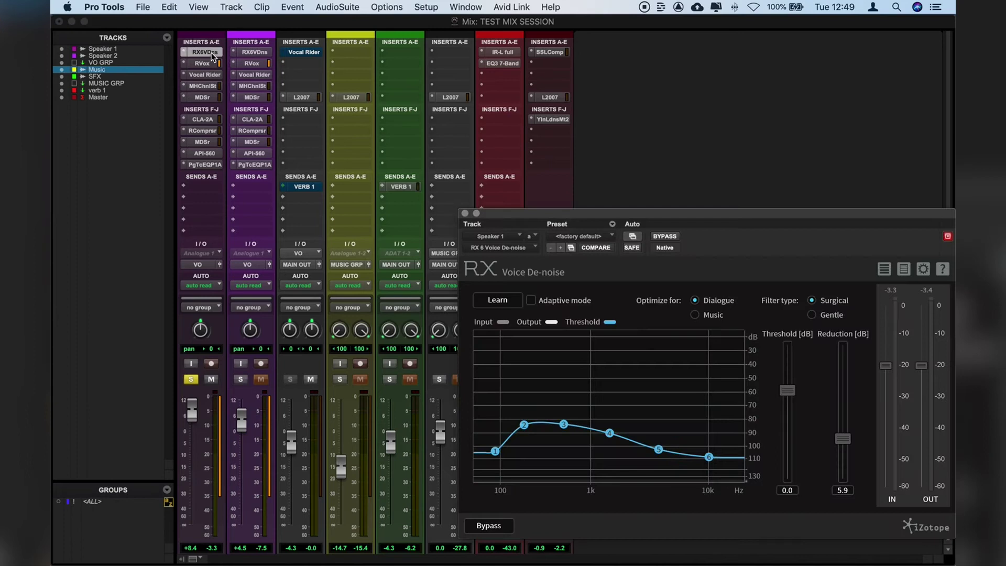
left_click_drag(507, 214, 401, 101)
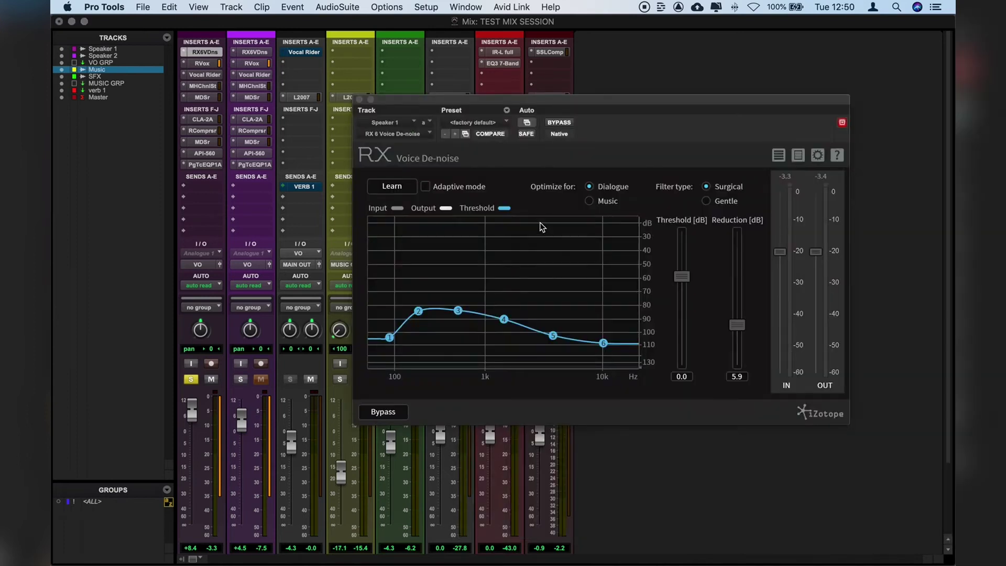
key("super+equal")
key("super+equal")
key("super+equal")
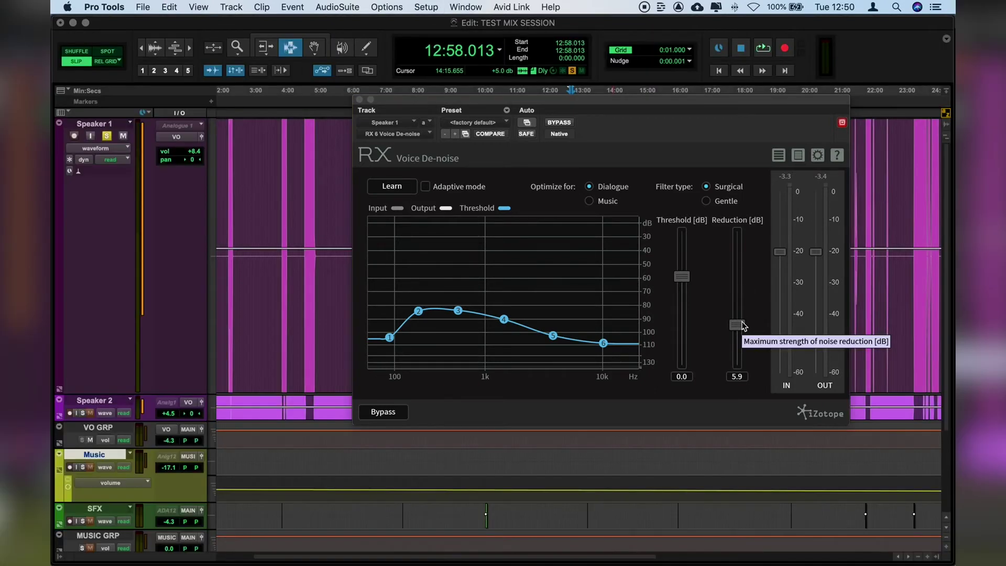
key("super+equal")
- Audition 0:35.410–0:47.600 on Speaker 1 while dragging the RVox Gate down to -20.5
left_click(209, 63)
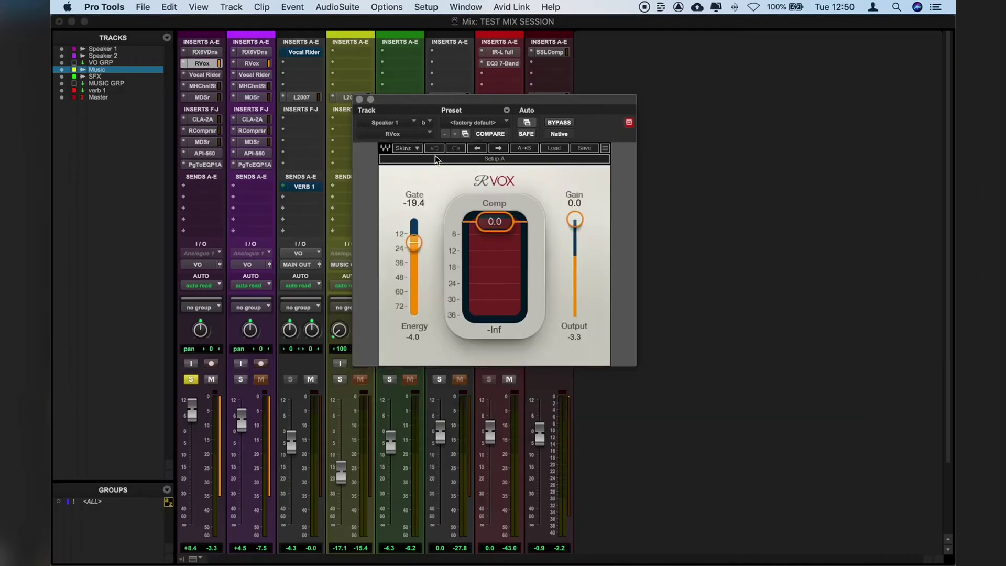
key("super+equal")
key("super+bracketright")
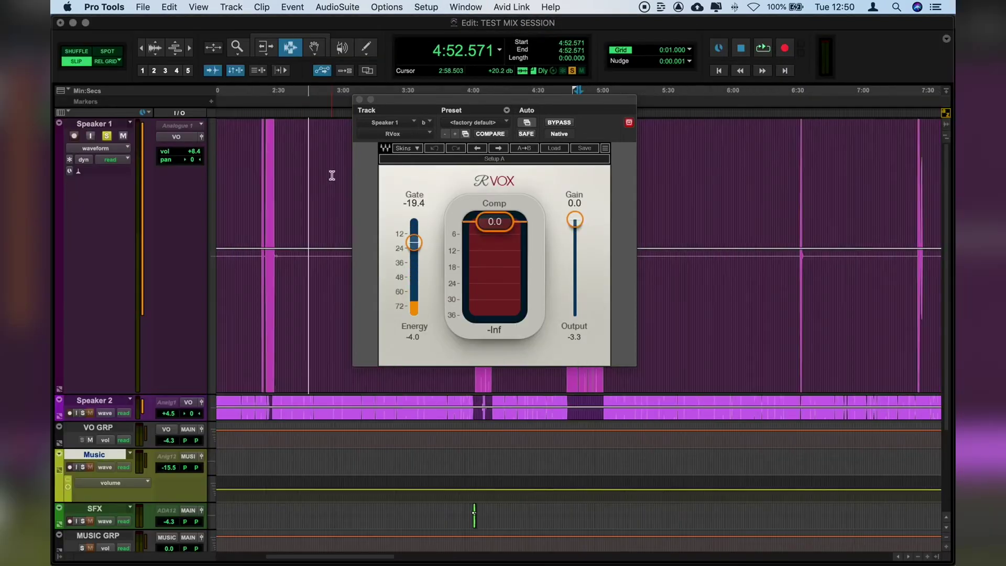
left_click(157, 54)
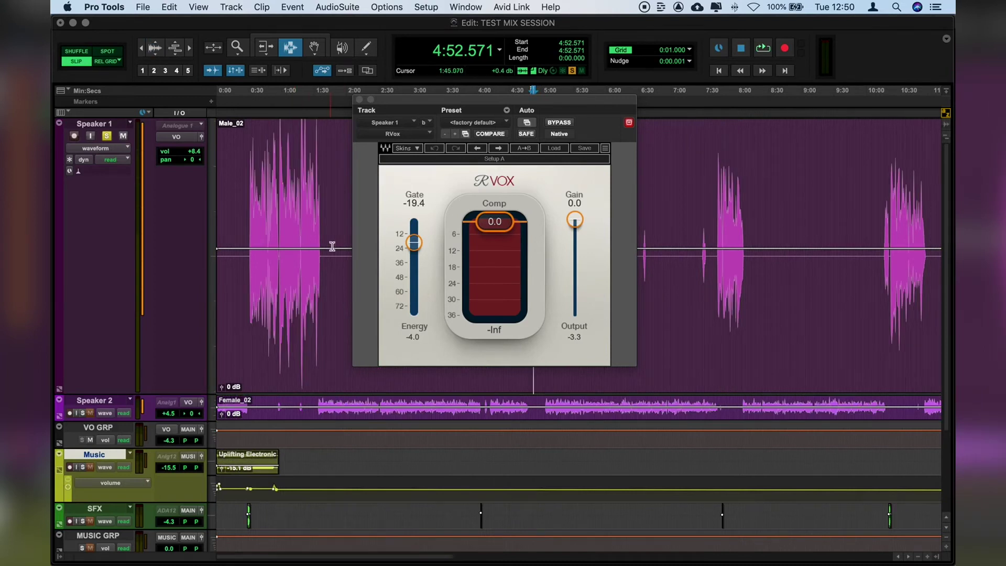
left_click_drag(255, 215, 268, 216)
key("space")
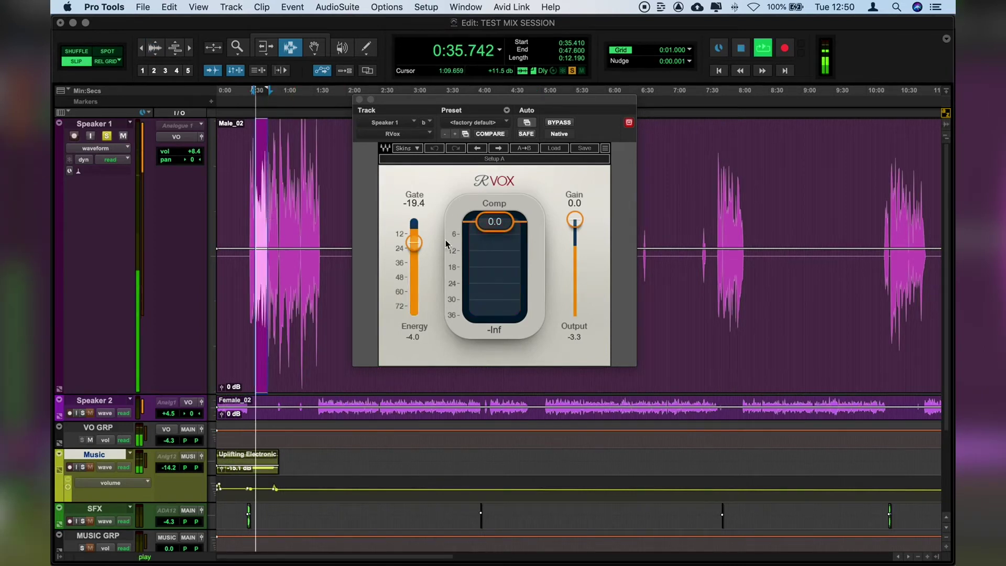
left_click_drag(414, 241, 417, 246)
key("space")
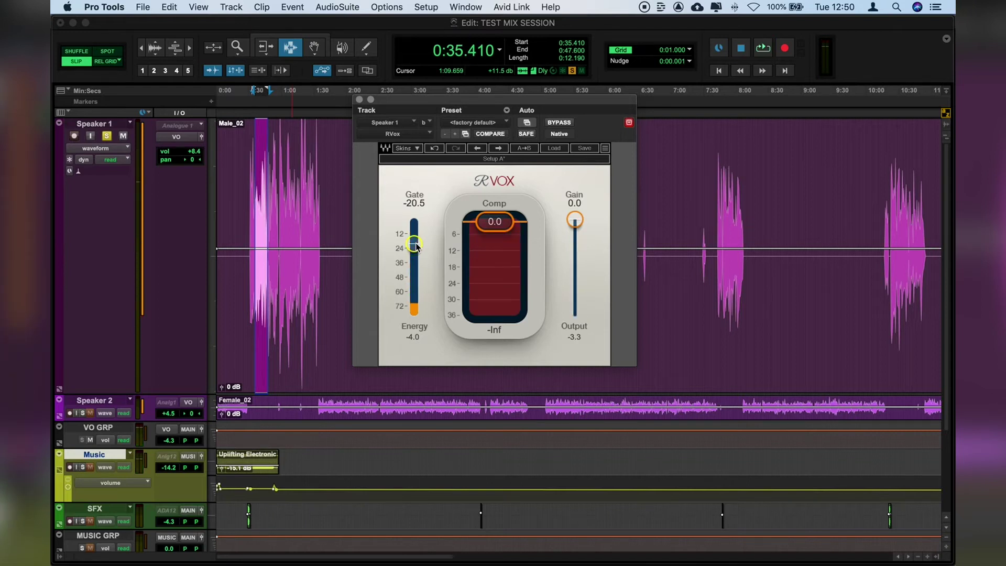
key("super+equal")
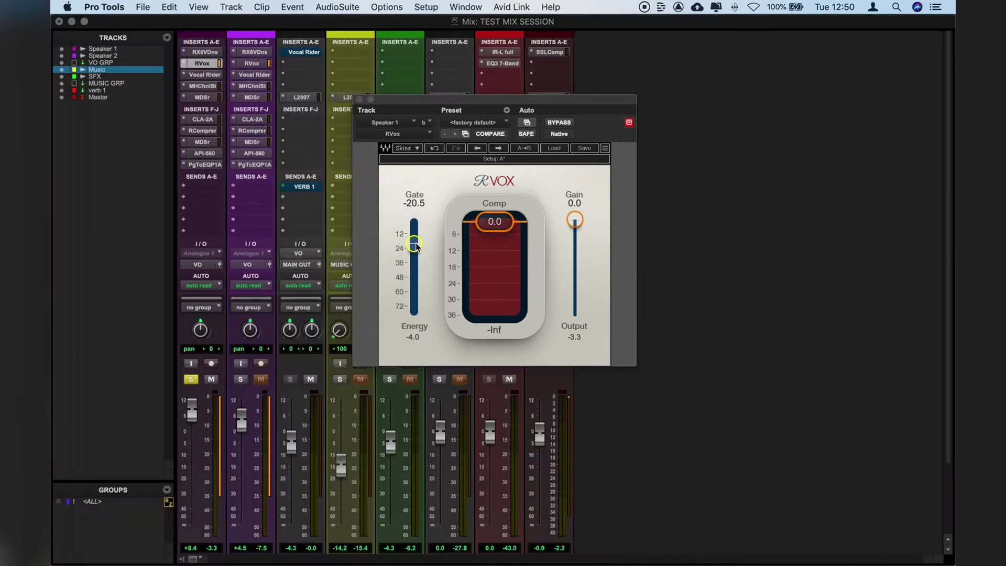
- Play Speaker 1 through Vocal Rider and check its -20.7 target level
left_click(205, 74)
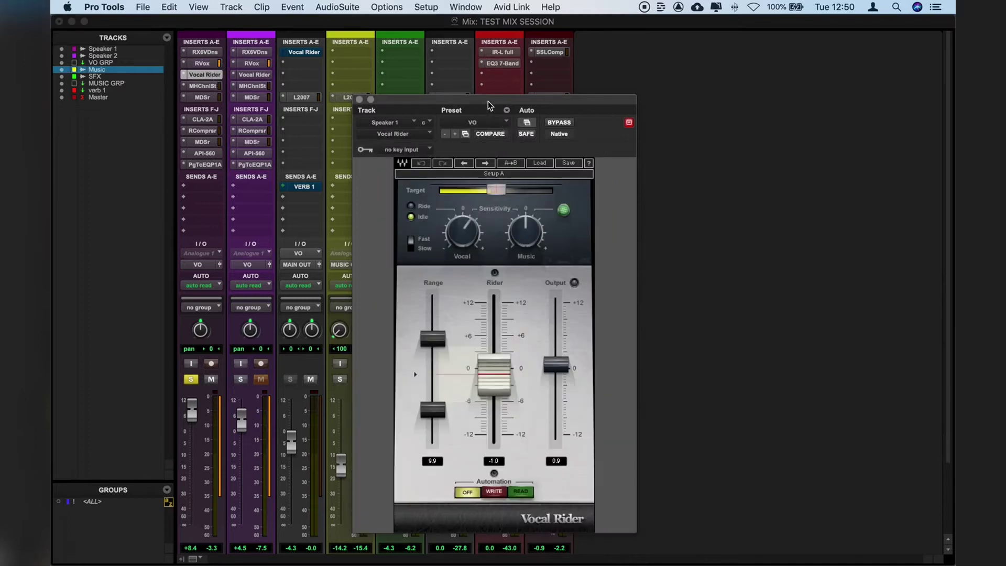
left_click_drag(490, 105, 632, 83)
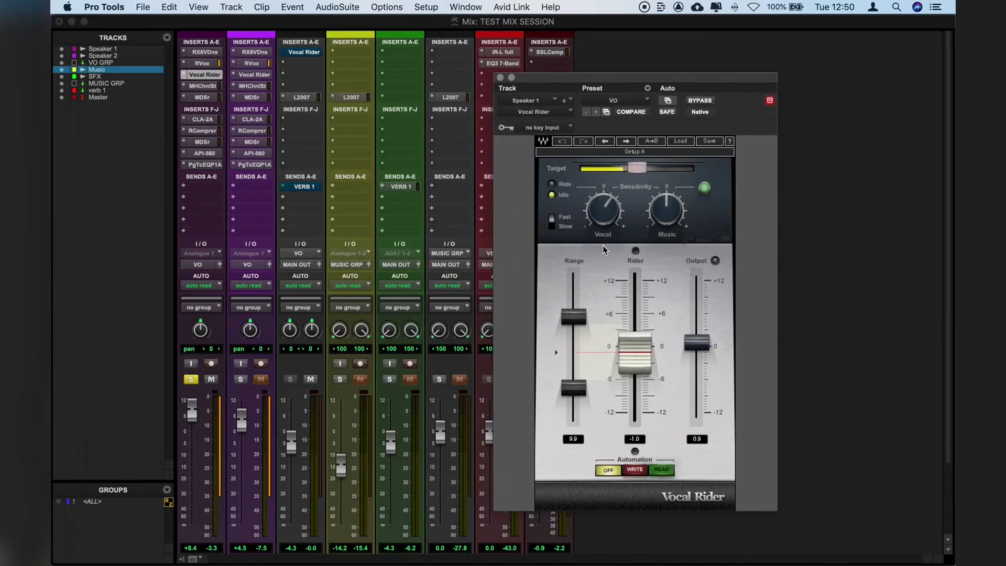
key("space")
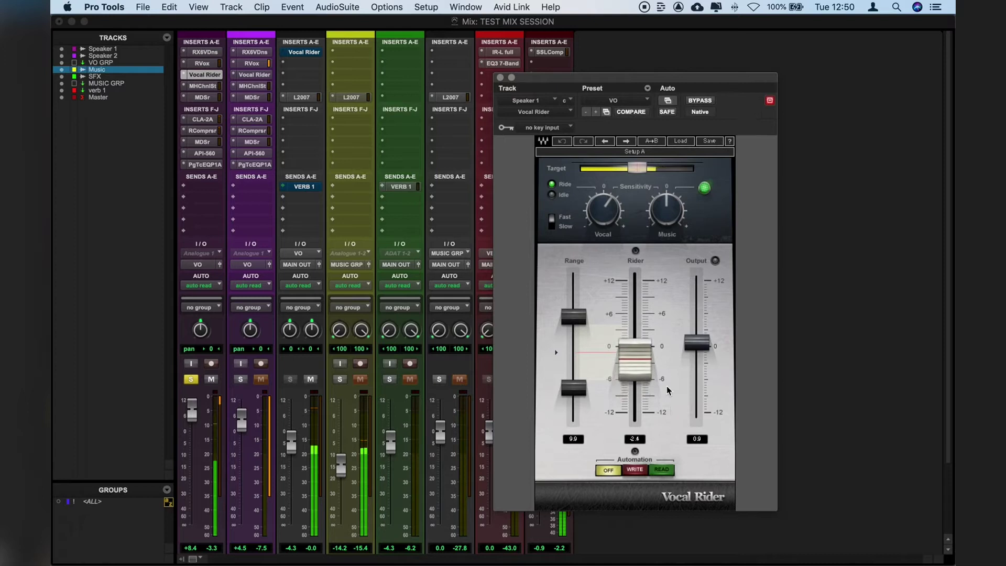
key("space")
left_click(638, 169)
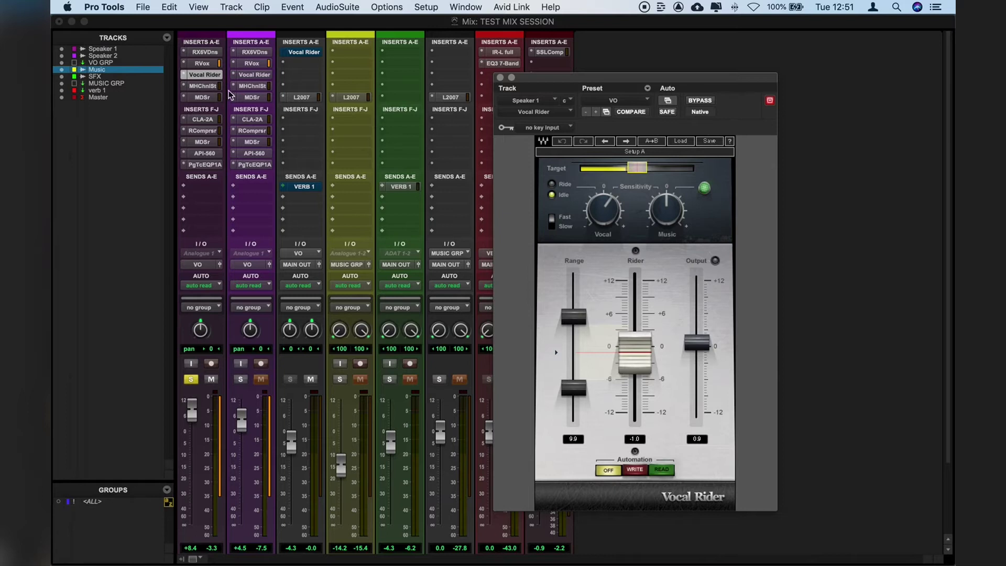
- A/B Speaker 1's MH ChannelStrip against bypass twice, leaving it active
left_click(201, 87)
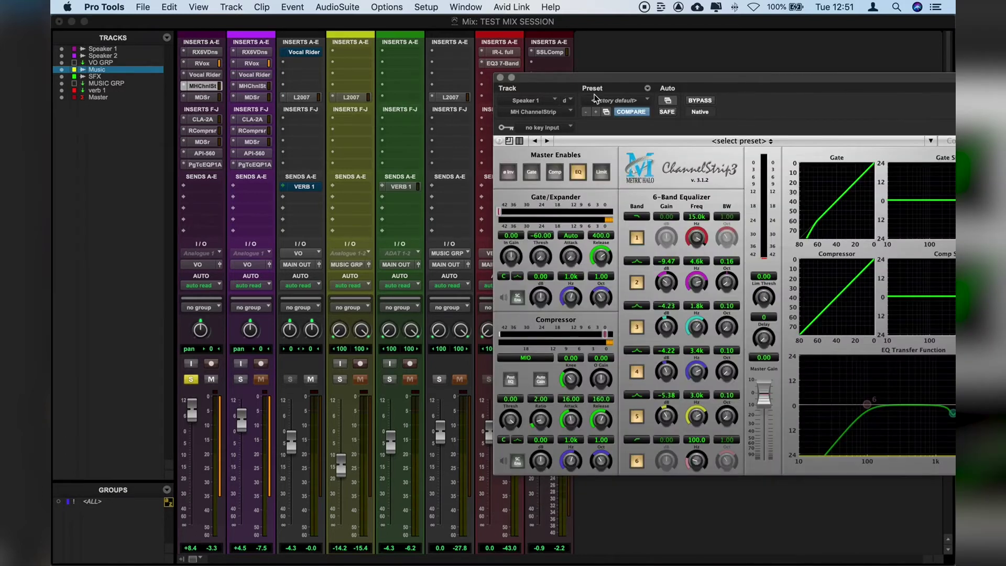
left_click_drag(594, 81, 407, 65)
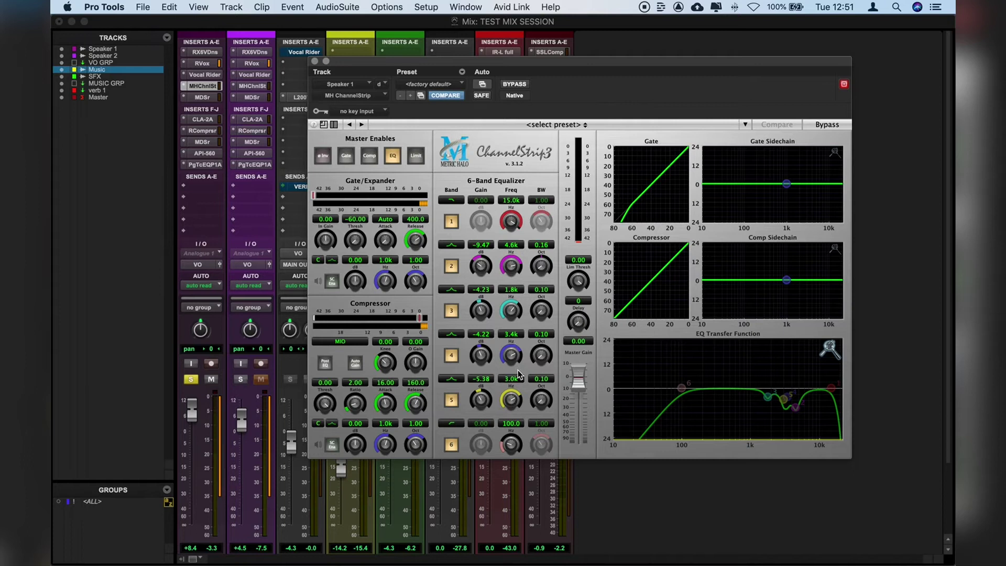
left_click(513, 85)
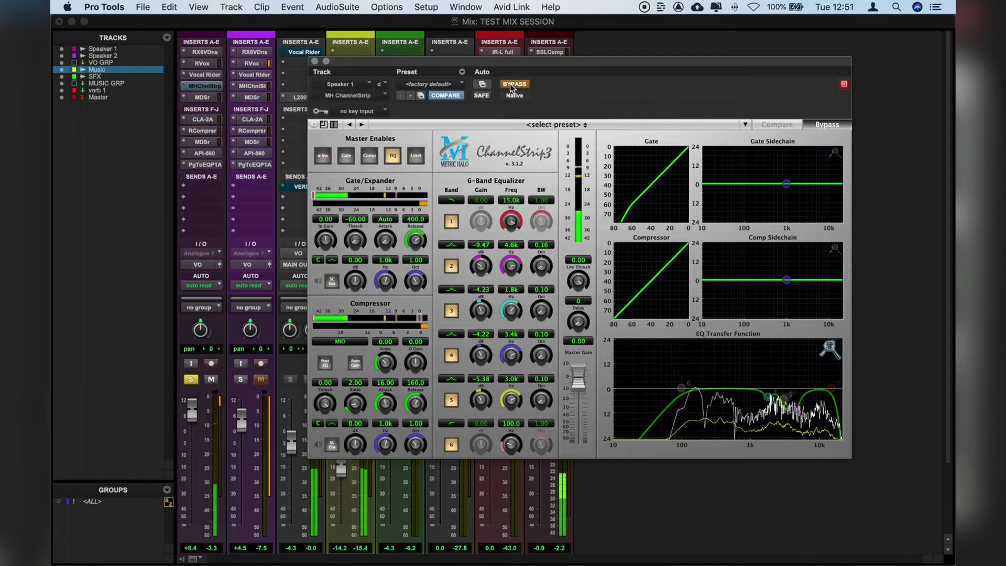
left_click(513, 85)
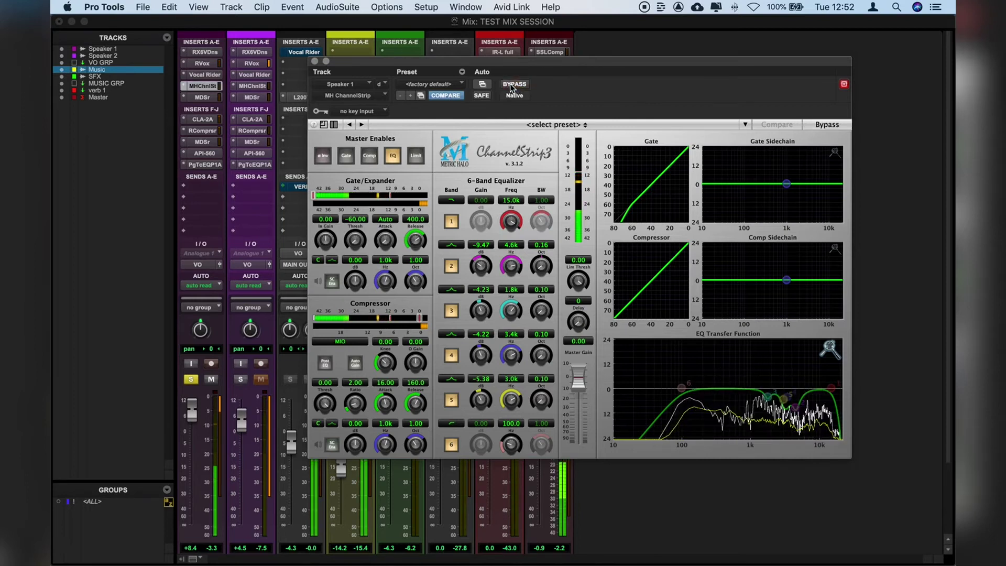
left_click(511, 88)
left_click(511, 87)
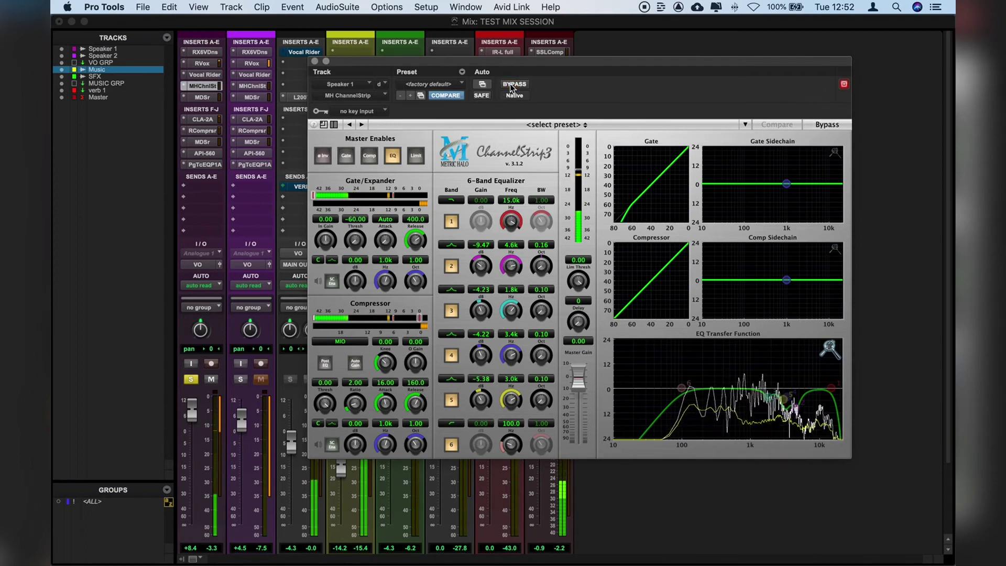
- Swap to Speaker 1's Massey DeEsser and compare it against bypass
left_click(315, 62)
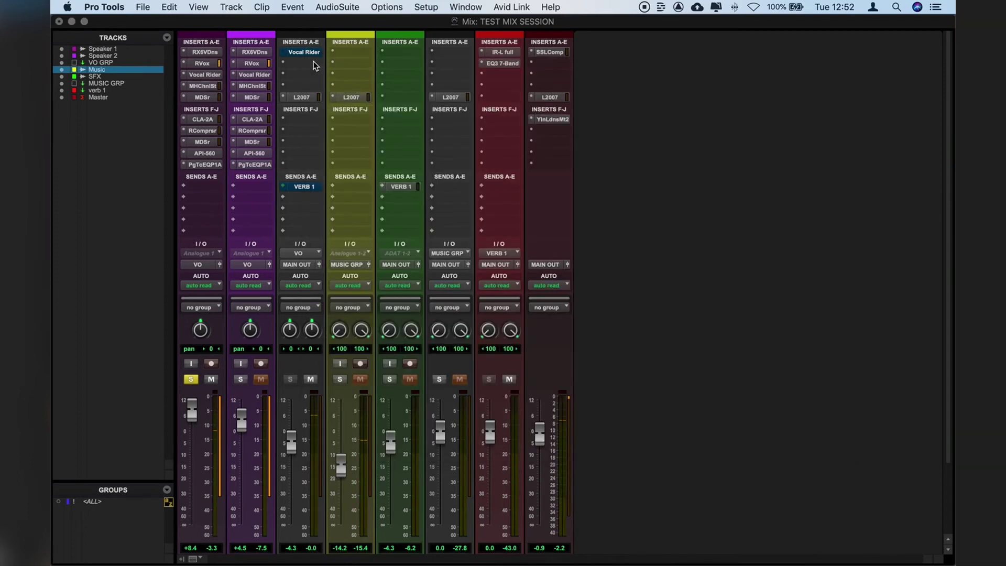
left_click(207, 96)
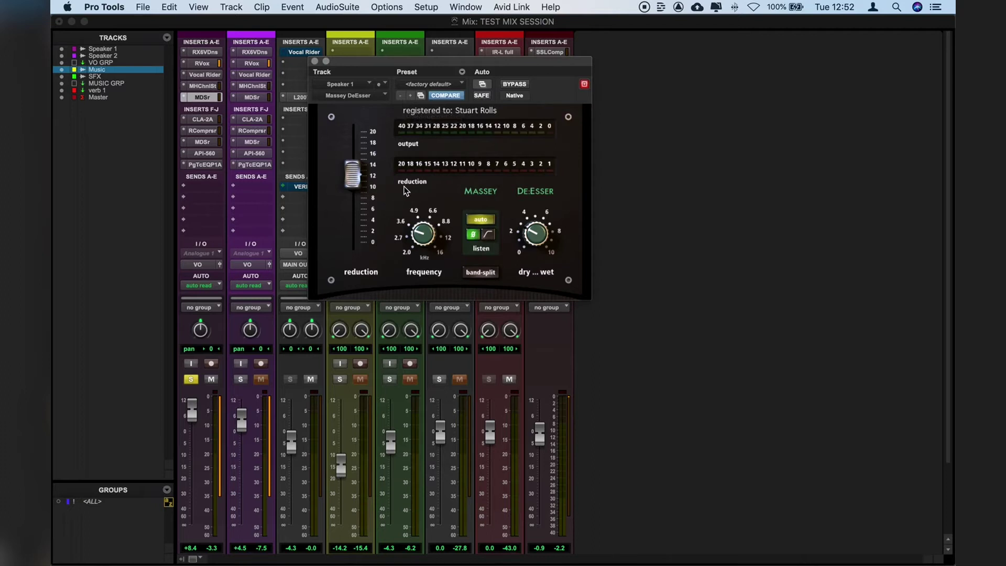
left_click(511, 85)
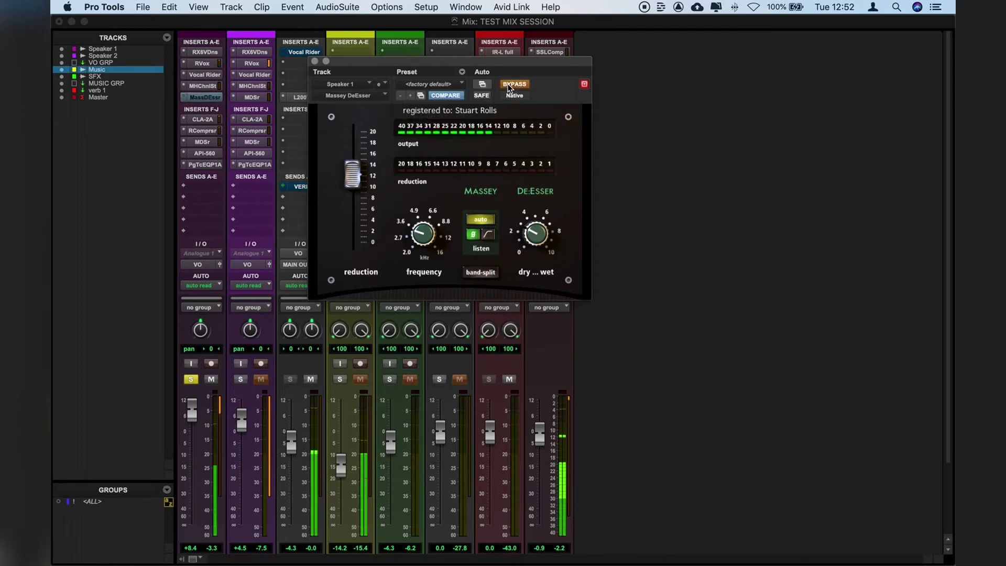
left_click(511, 85)
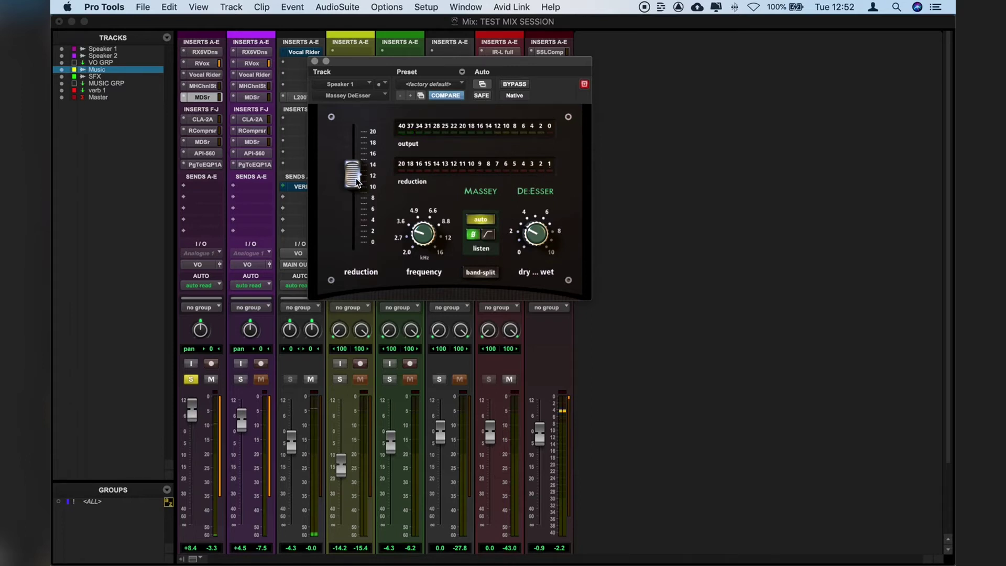
- Settle the de-esser reduction at about 12.5 and ease back its dry/wet mix during playback
mouse_move(357, 182)
left_mouse_down()
mouse_move(355, 155)
mouse_move(355, 170)
left_mouse_up()
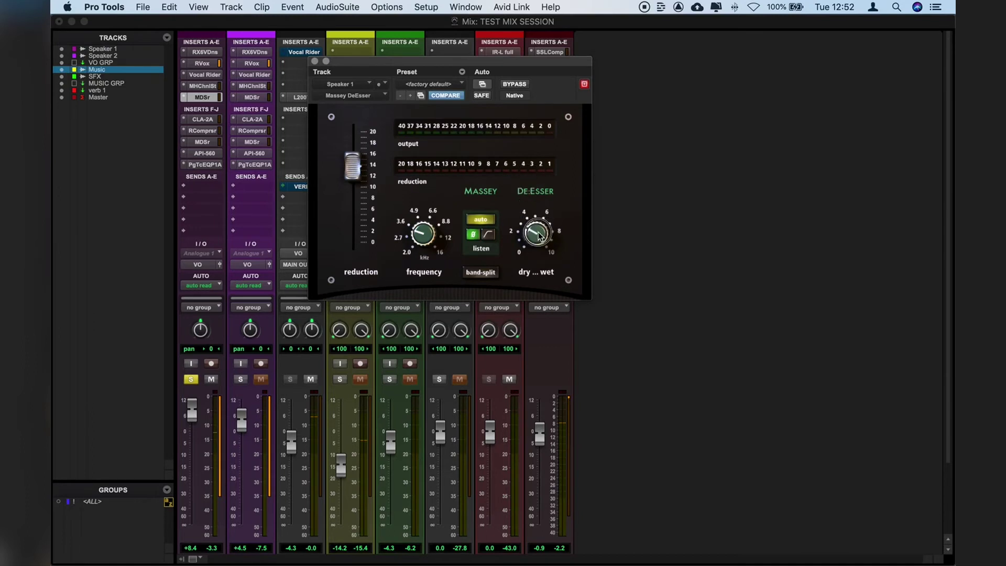
left_click_drag(538, 232, 536, 218)
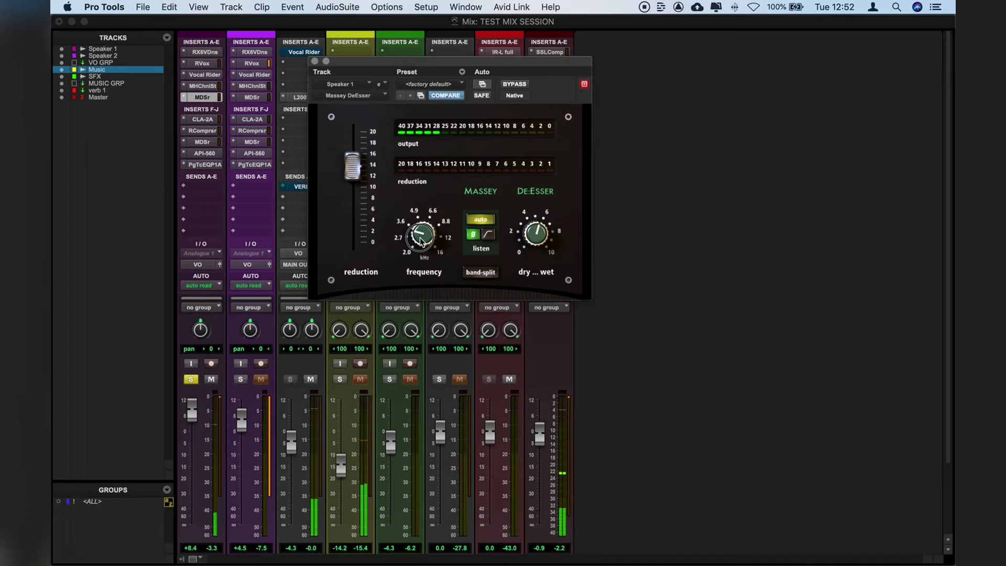
key("space")
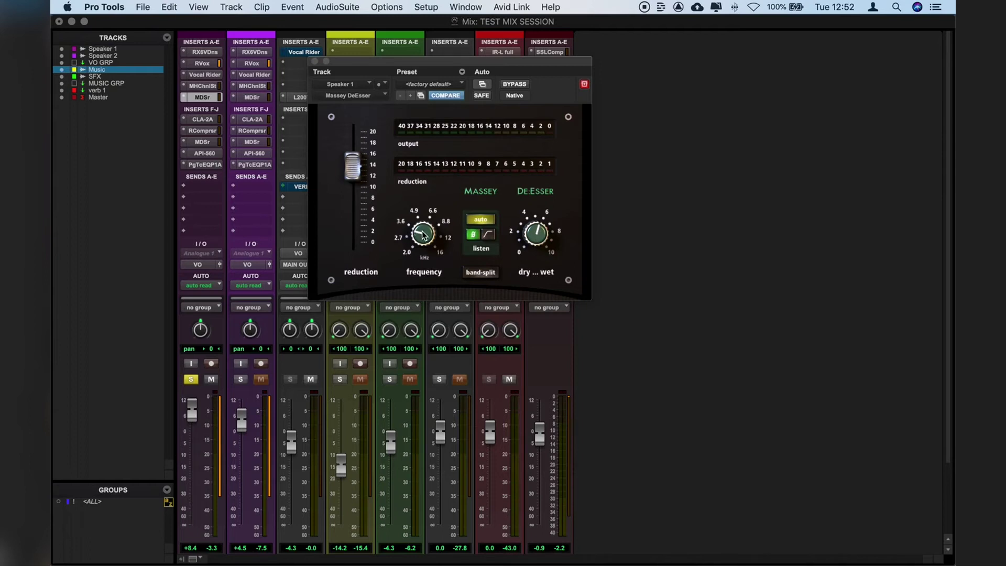
key("space")
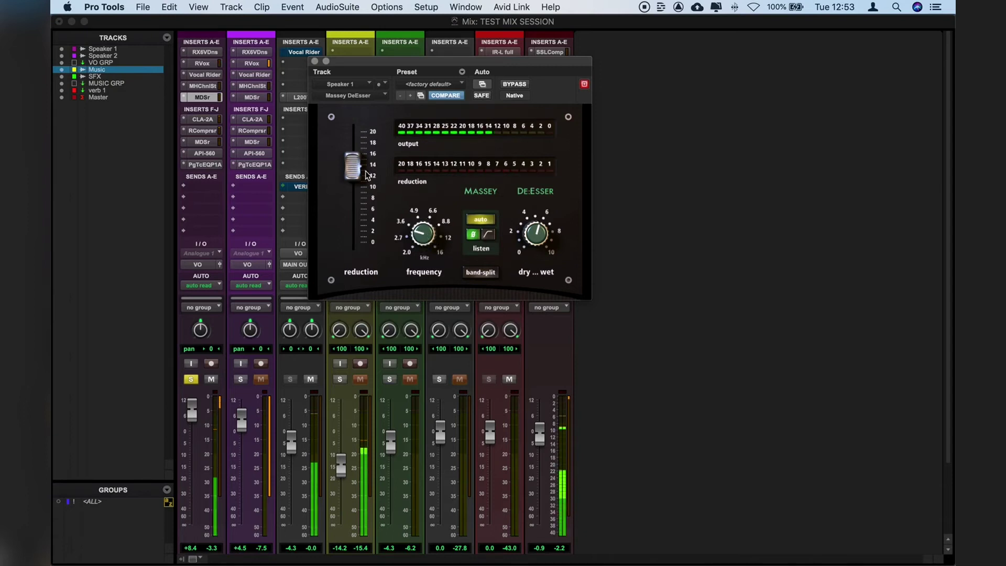
left_click_drag(363, 174, 363, 181)
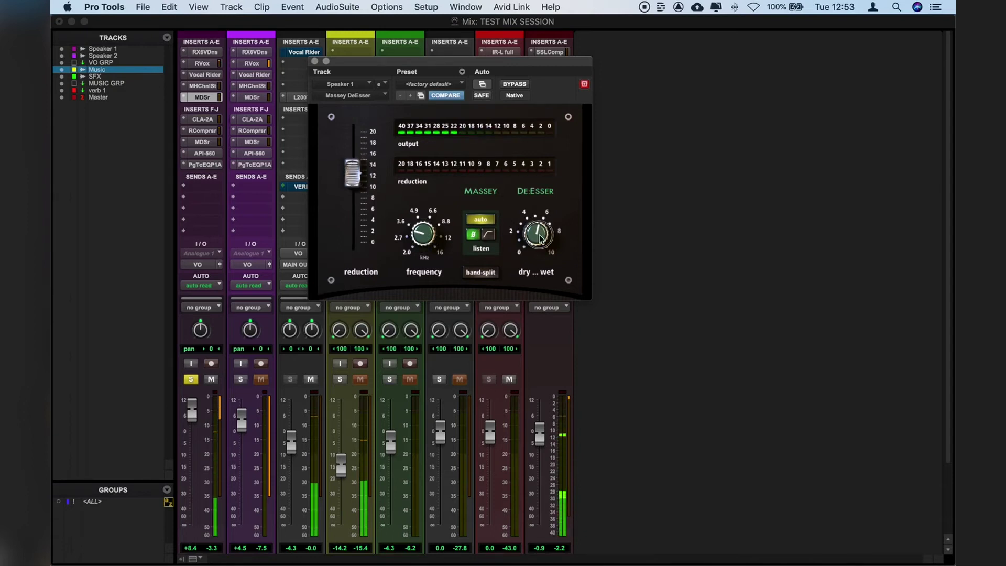
left_click_drag(540, 240, 542, 256)
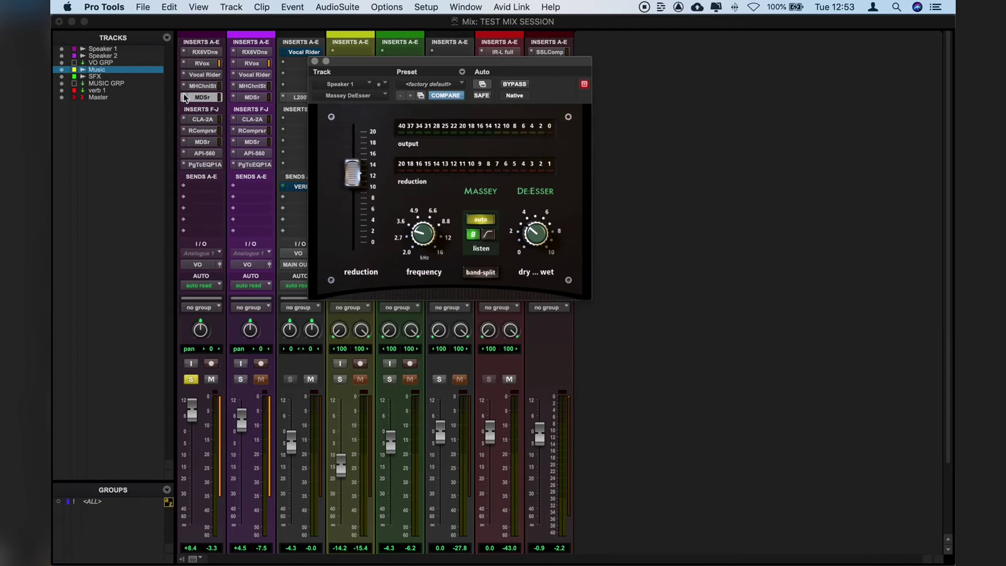
- Open Speaker 1's CLA-2A and Renaissance Compressor windows side by side
left_click(205, 117)
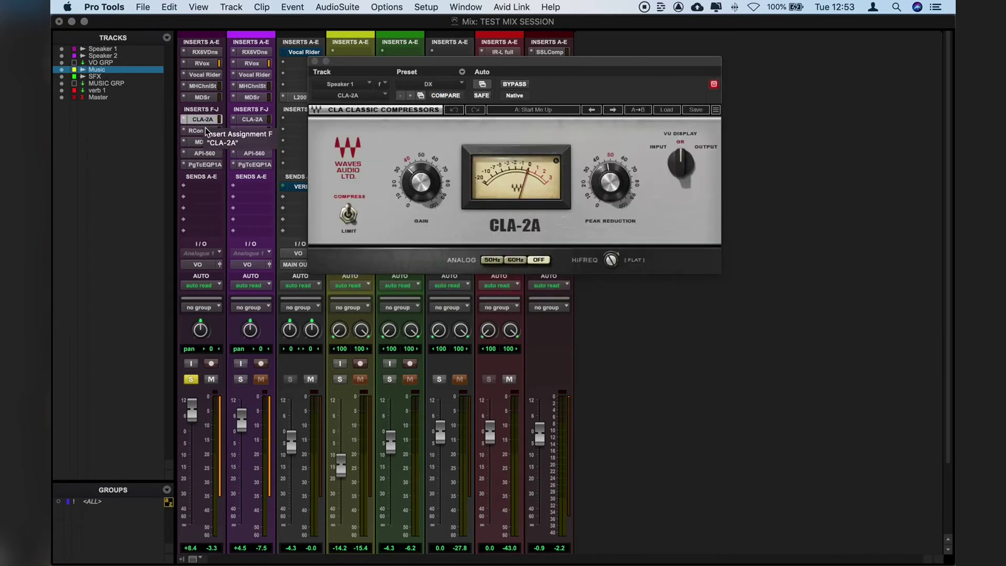
left_click(202, 130)
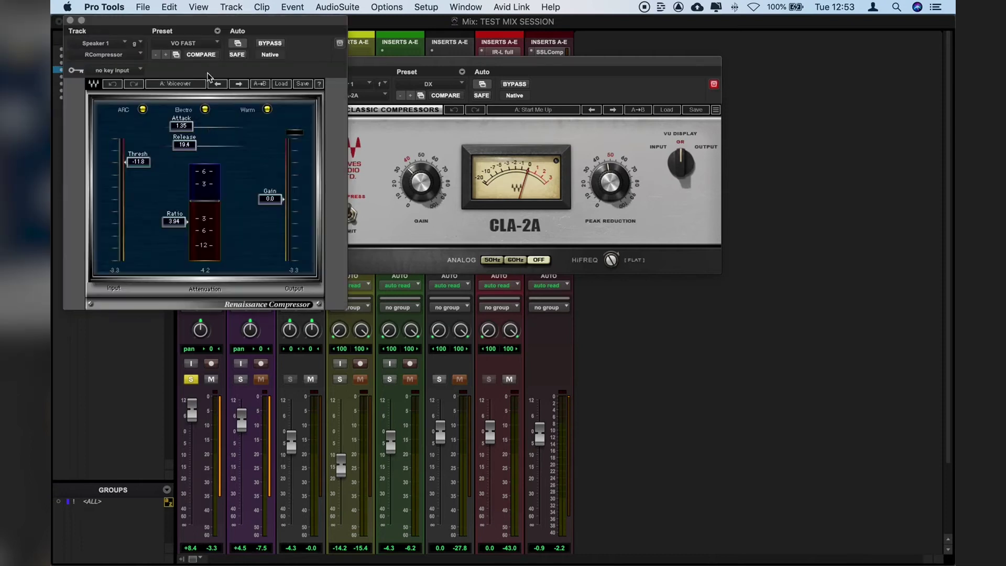
left_click_drag(184, 21, 745, 216)
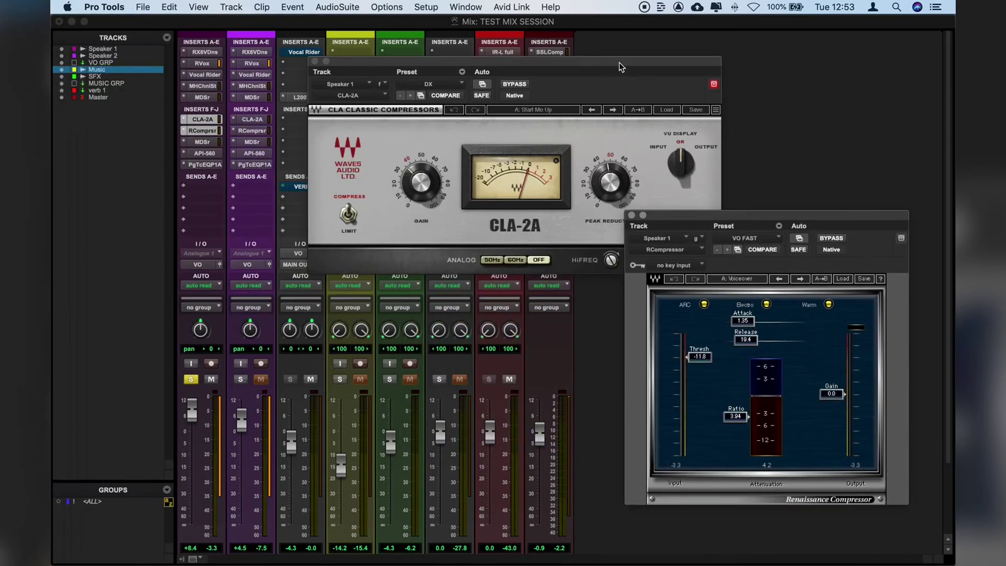
left_click_drag(621, 67, 585, 61)
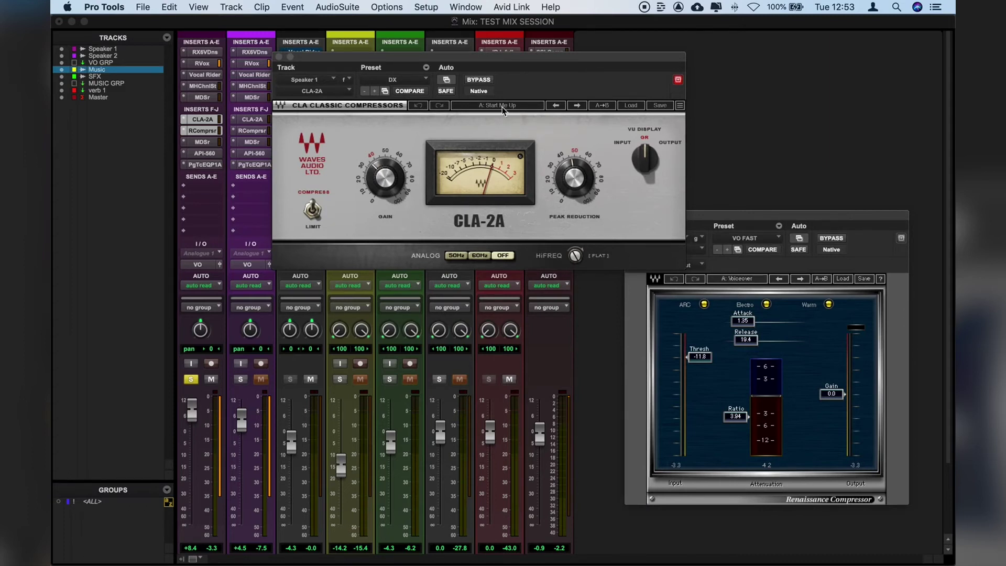
- Bypass both compressors to compare, then switch CLA-2A and Renaissance Compressor back on
left_click(478, 81)
left_click(831, 240)
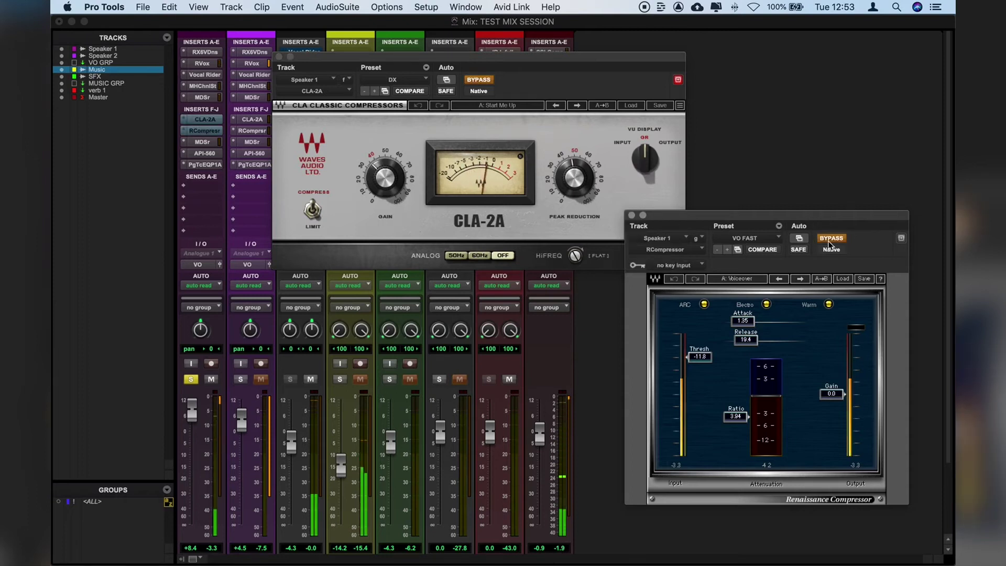
left_click(479, 81)
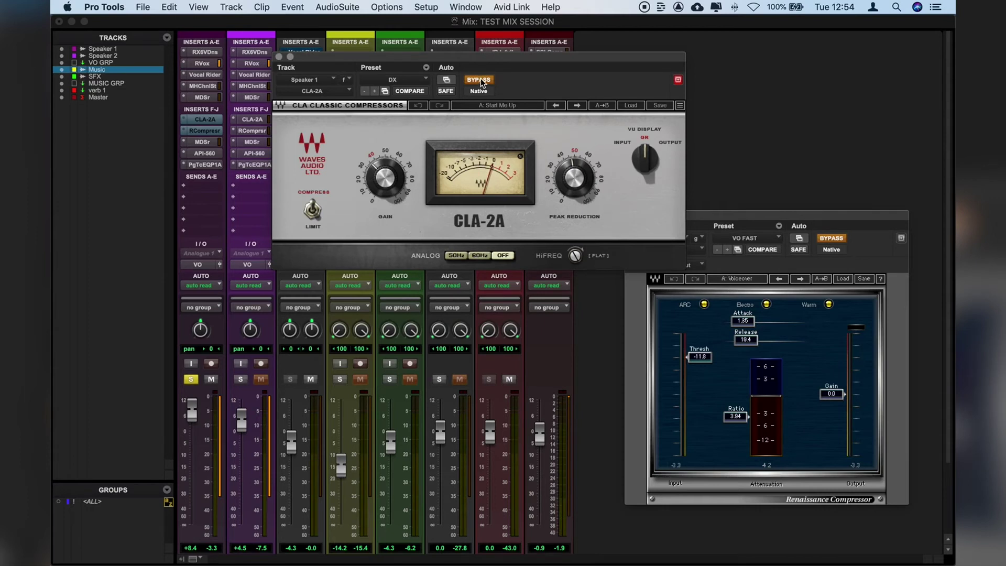
left_click(479, 80)
mouse_move(582, 191)
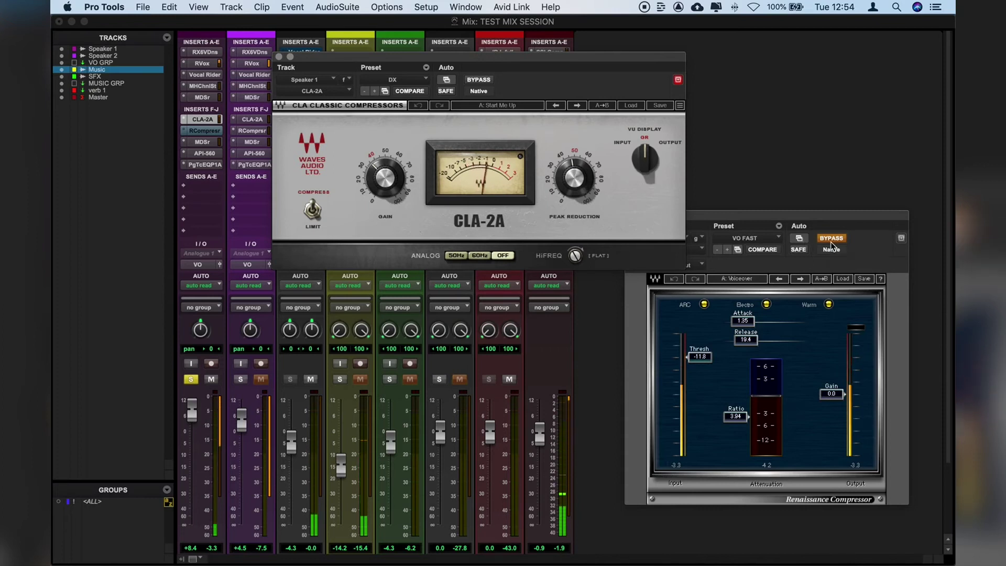
left_click(840, 225)
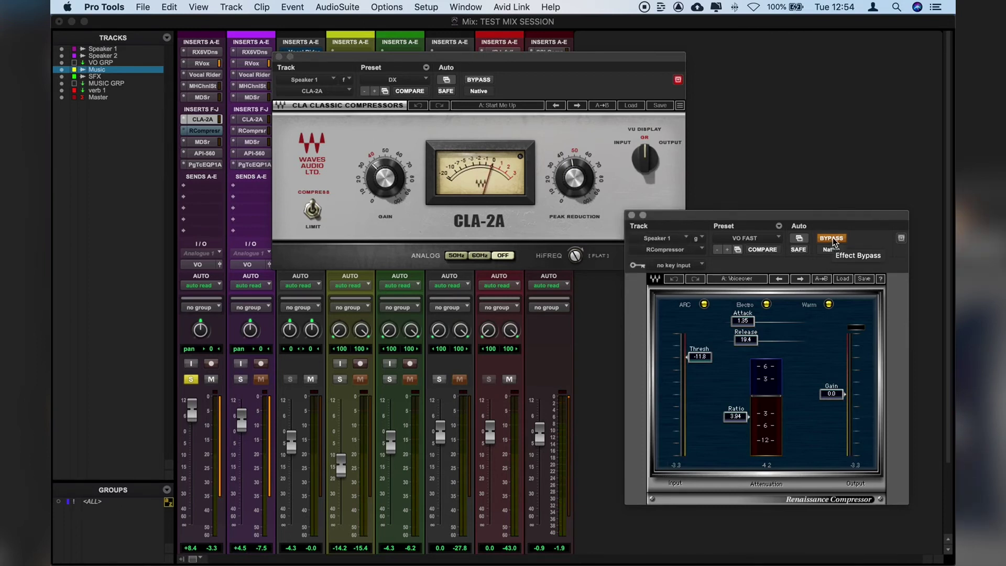
left_click(832, 239)
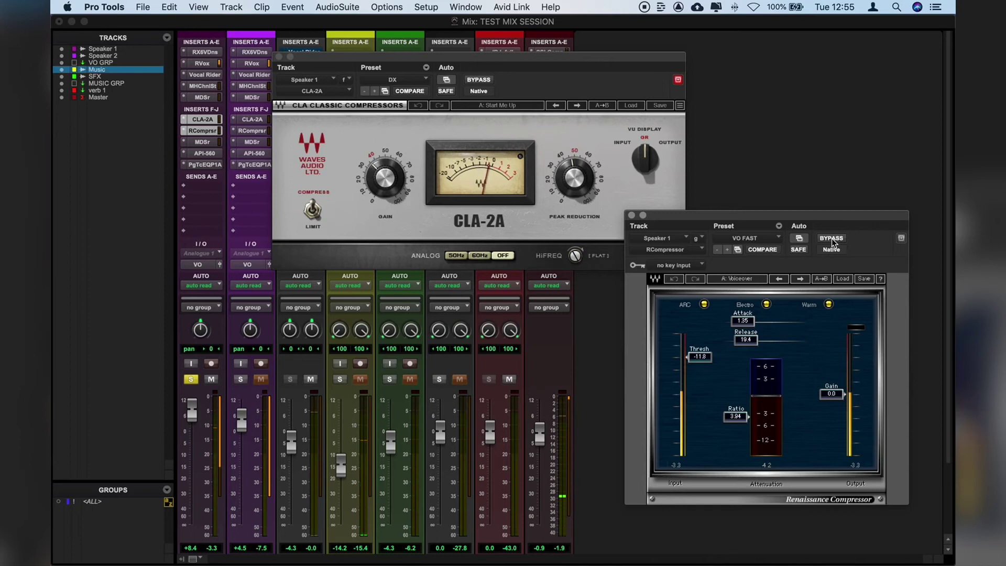
- Close the CLA-2A and Renaissance Compressor windows, reopening the Massey DeEsser
left_click(279, 56)
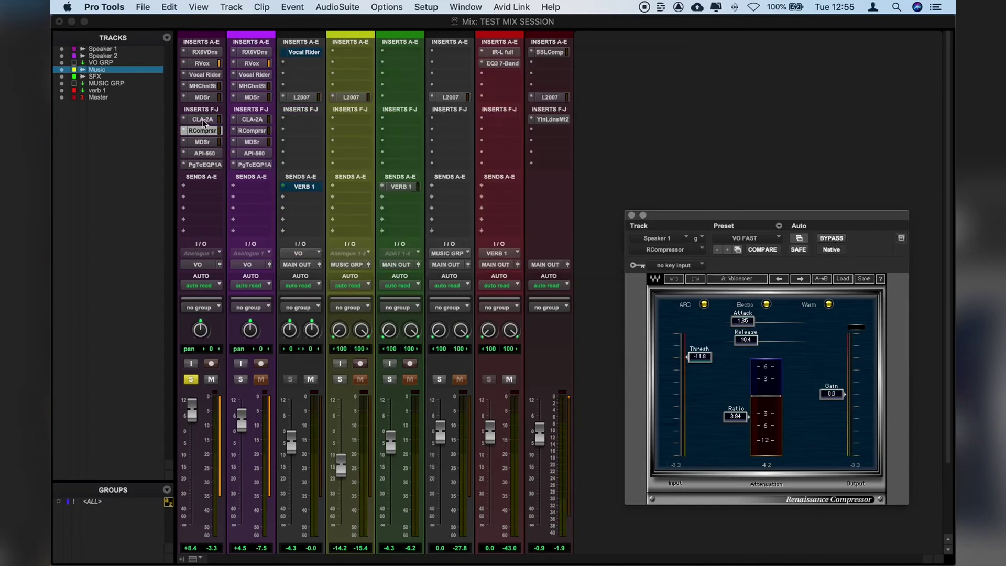
left_click(202, 141)
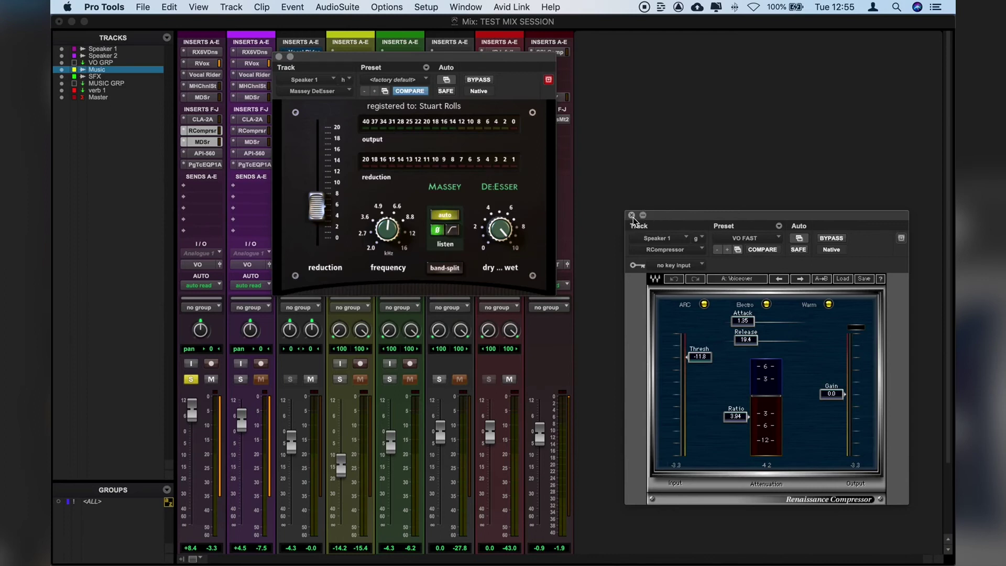
left_click(632, 215)
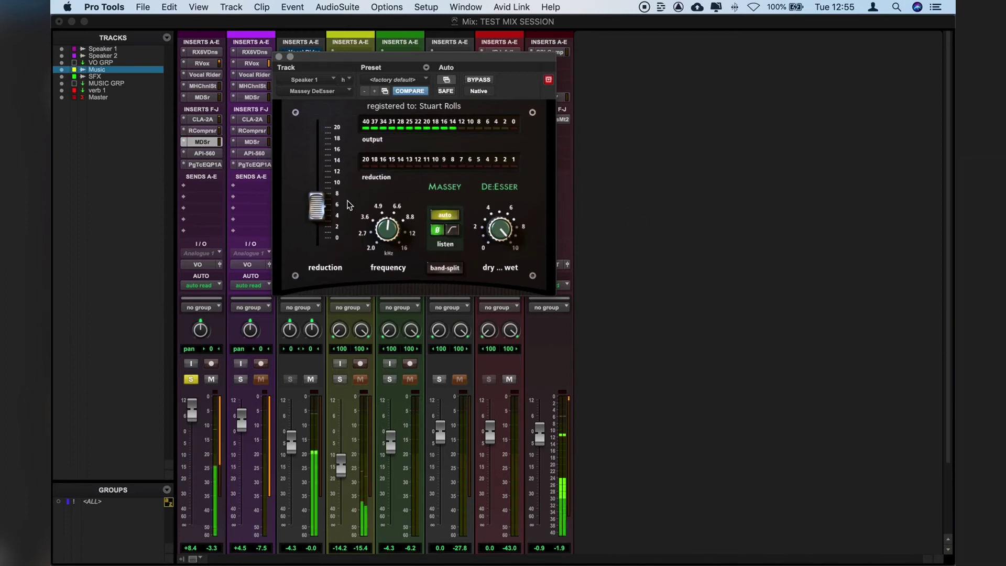
- Lower the de-esser's dry/wet mix, nudge its reduction and frequency, and bring up API-560
left_click_drag(486, 223, 502, 251)
left_click_drag(324, 215, 325, 213)
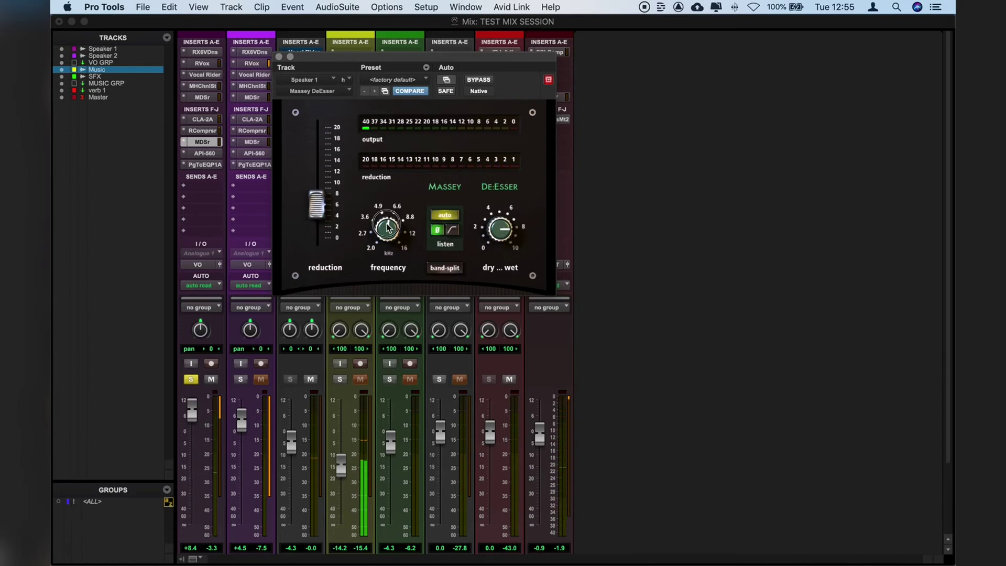
left_click_drag(387, 227, 388, 224)
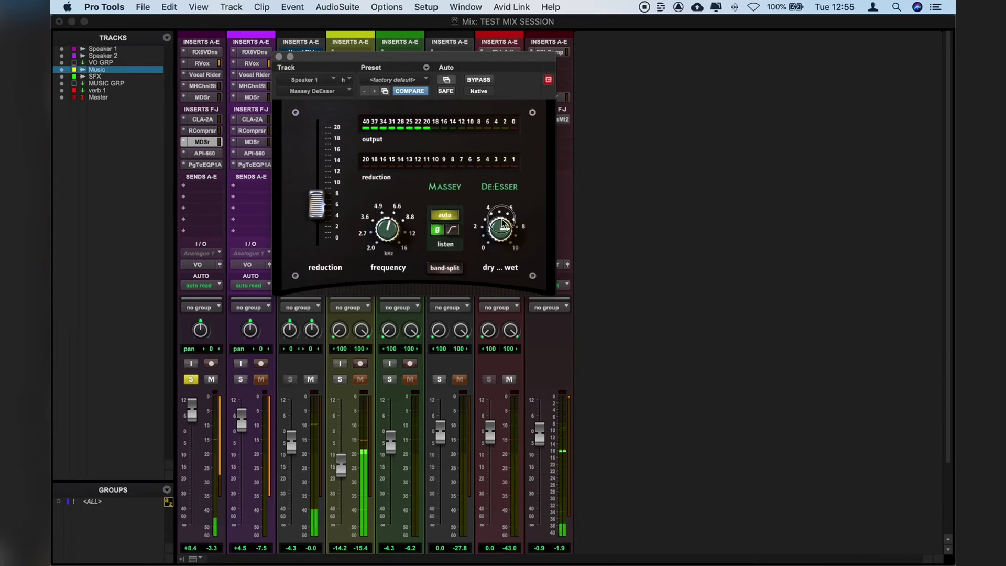
left_click_drag(316, 205, 316, 203)
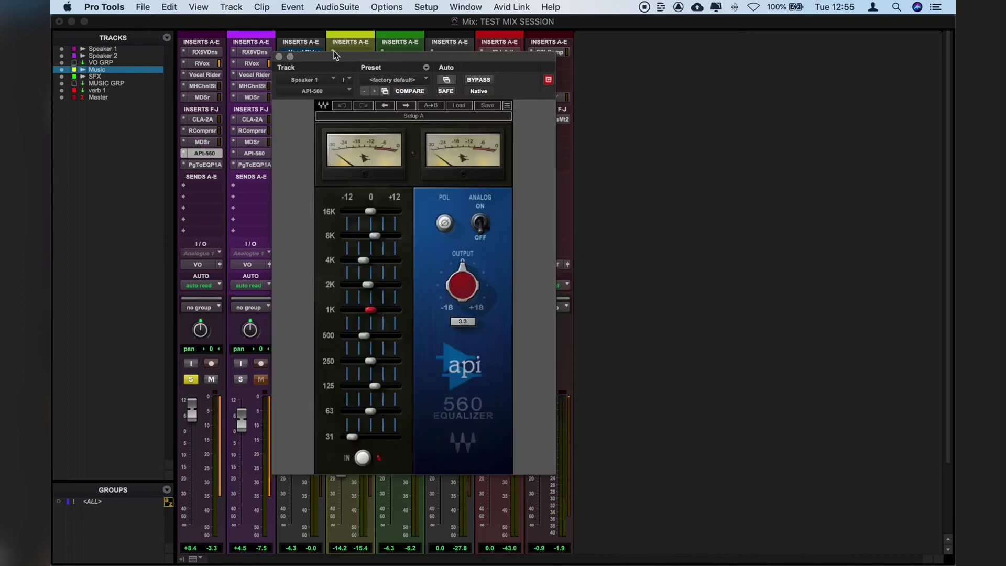
left_click_drag(335, 52, 374, 50)
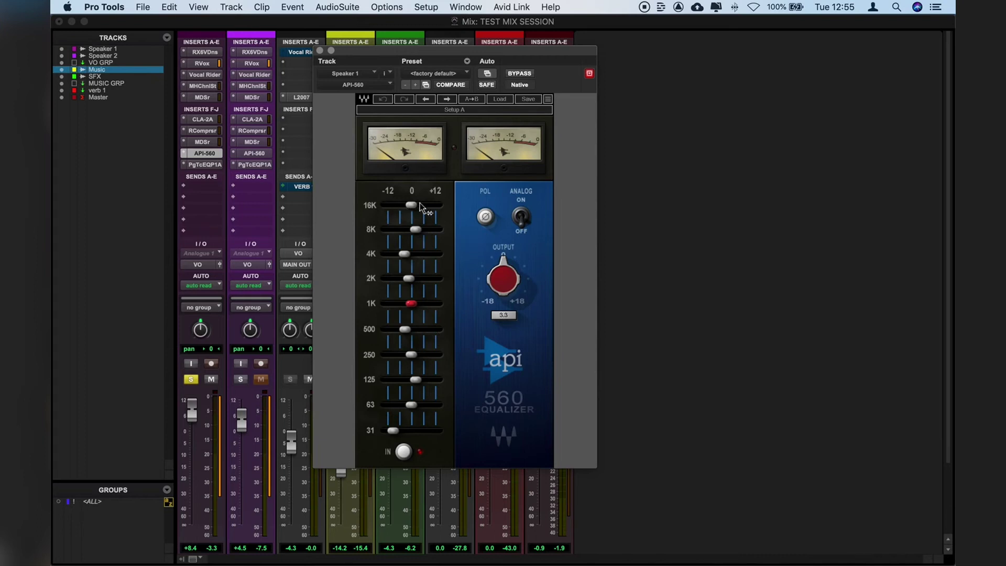
- Compare the API-560 against bypass, then widen the PuigTec EQP1A bandwidth to about 4
mouse_move(420, 203)
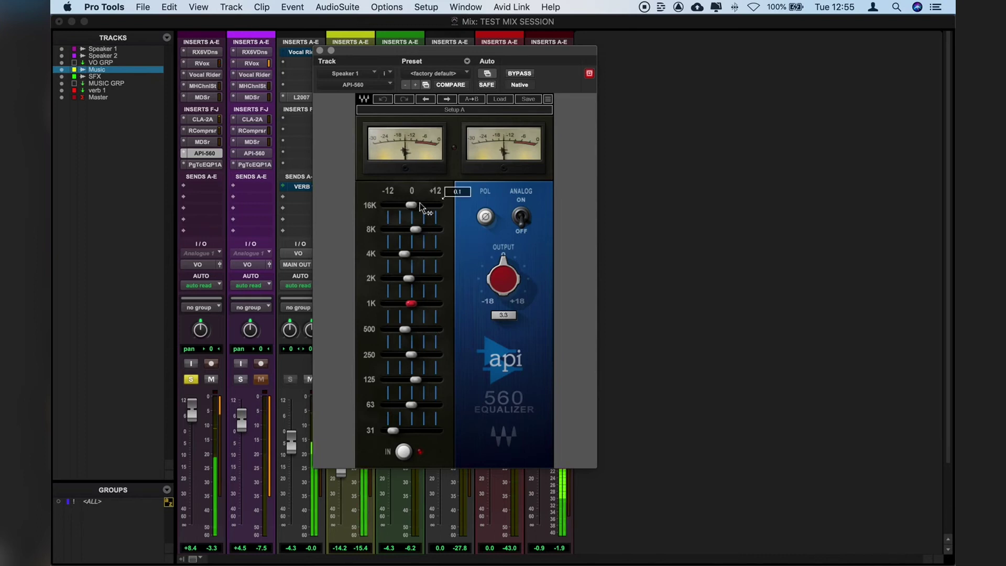
left_click(533, 73)
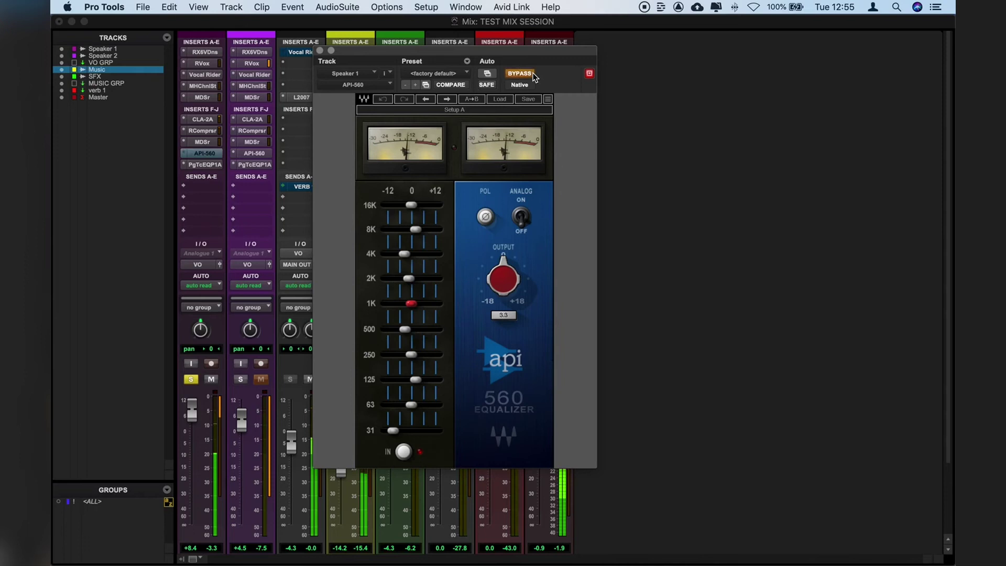
left_click(531, 74)
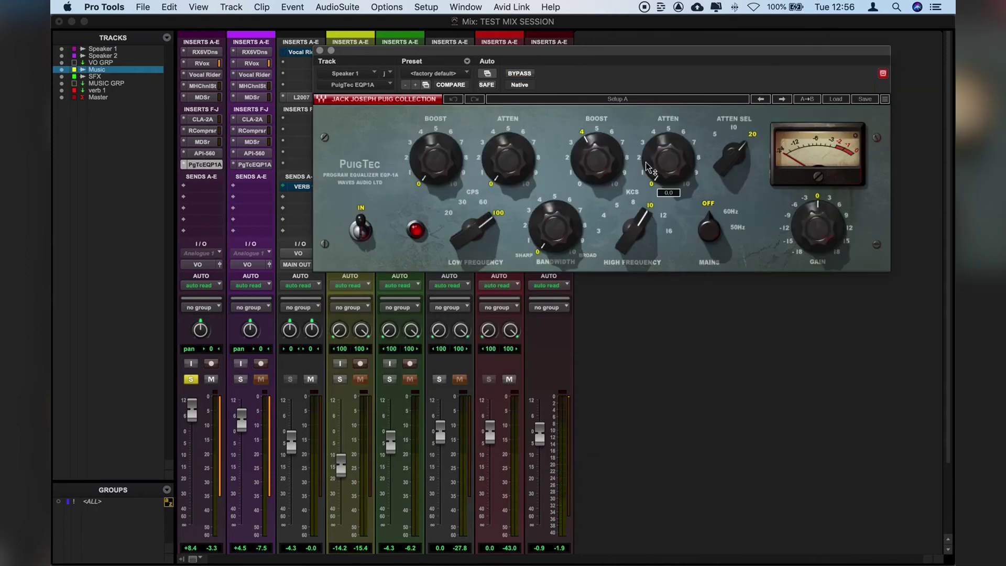
left_click_drag(555, 225, 555, 210)
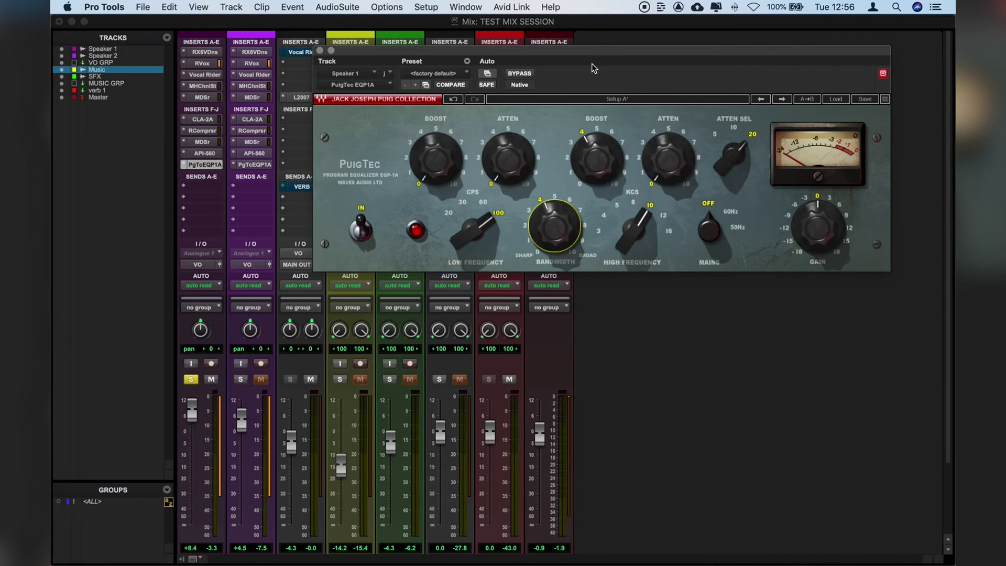
- Close the PuigTec, unsolo Speaker 1, and open the VO GRP's L2007 limiter
left_click(319, 50)
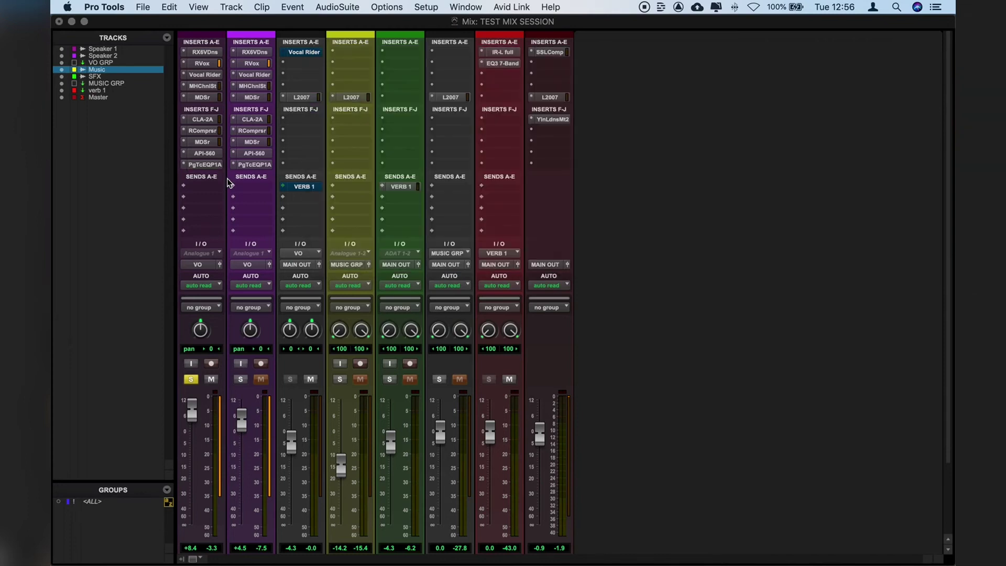
key("super+equal")
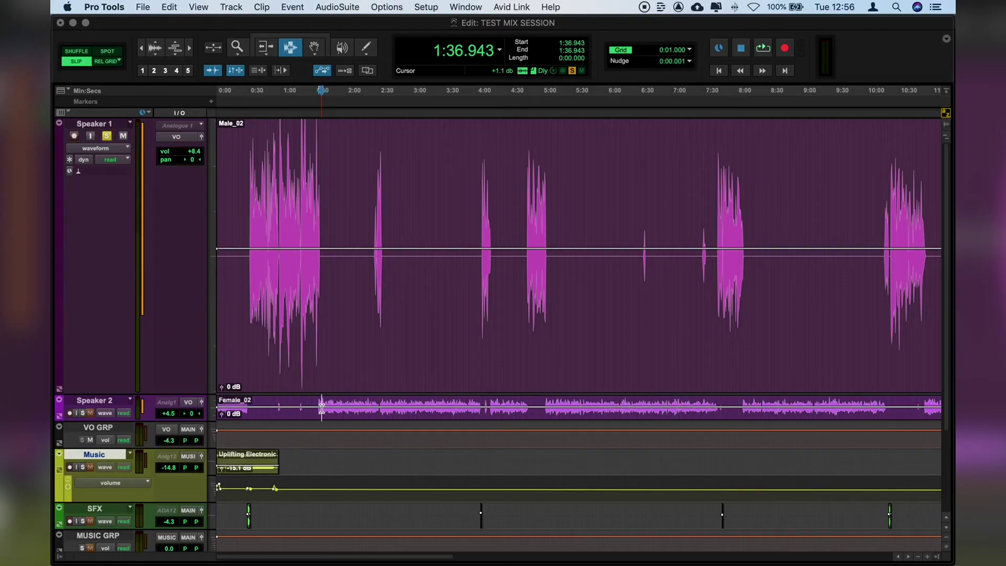
key("super+equal")
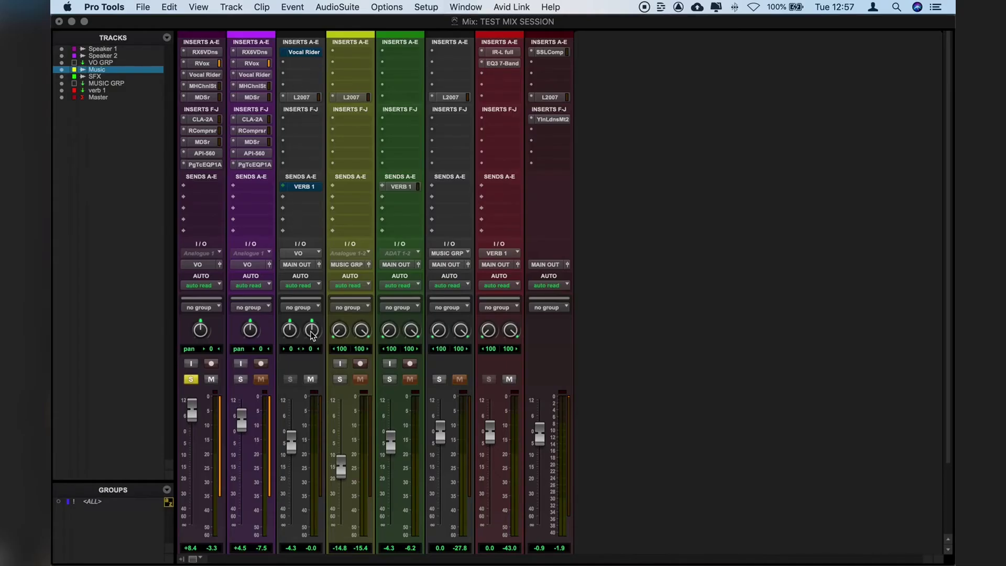
left_click(190, 379)
left_click(301, 98)
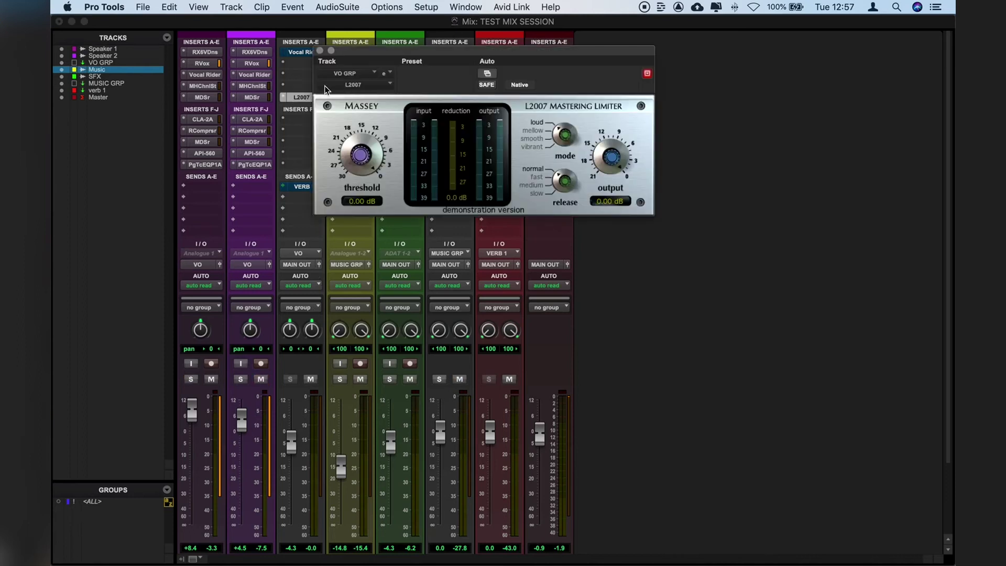
left_click_drag(354, 52, 617, 165)
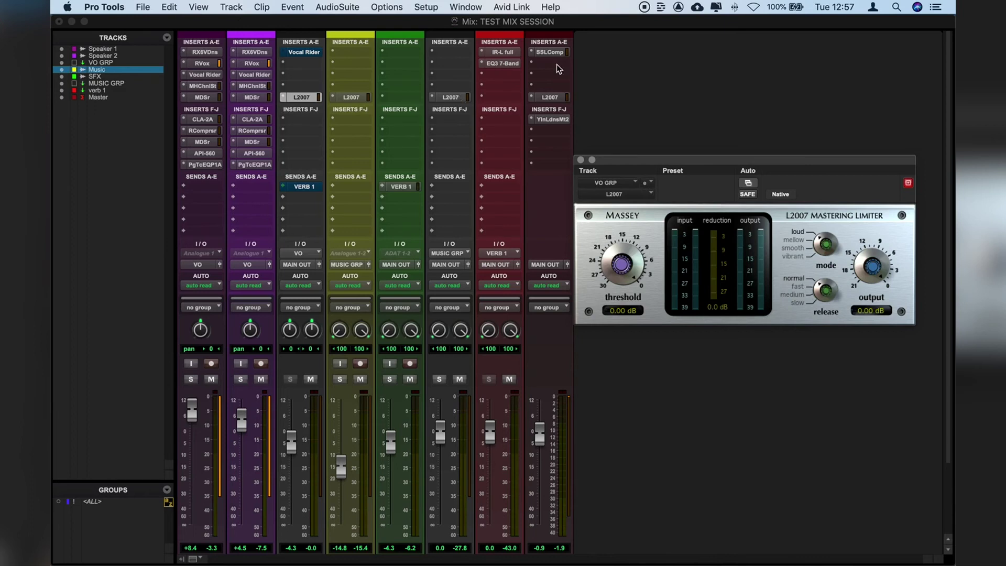
- Play the mix from 0:42.956, returning to the mixer during playback
key("super+equal")
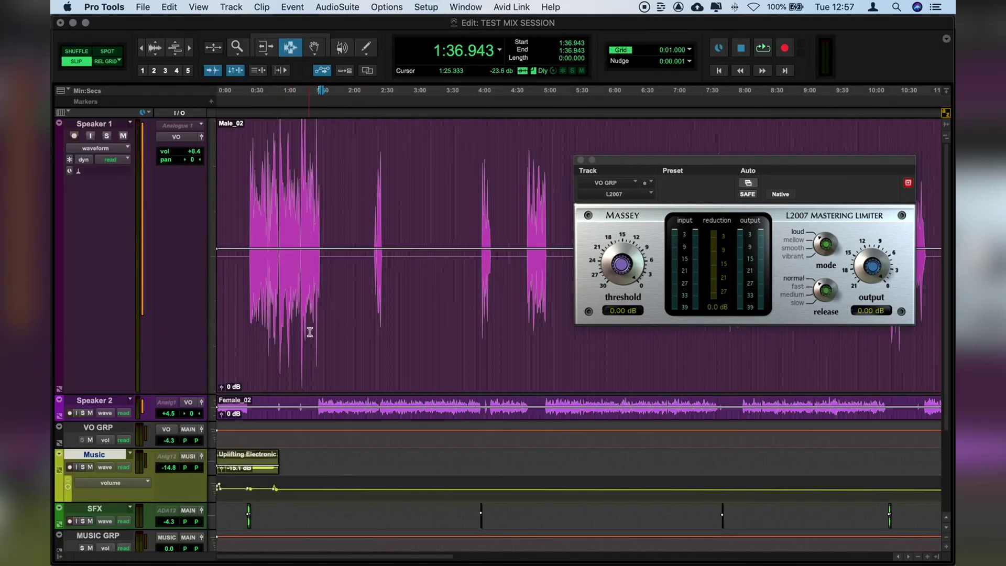
left_click(264, 324)
key("space")
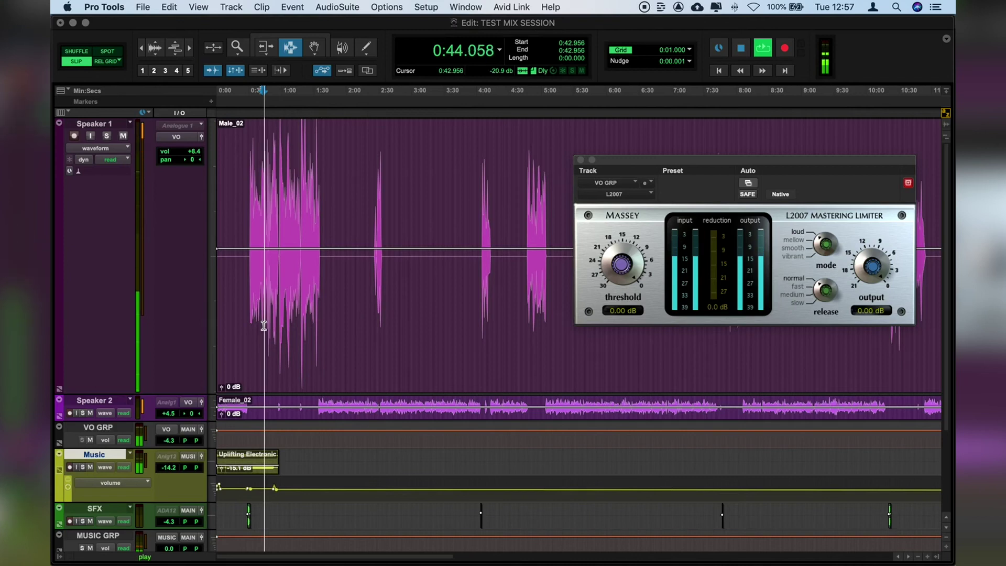
key("super+equal")
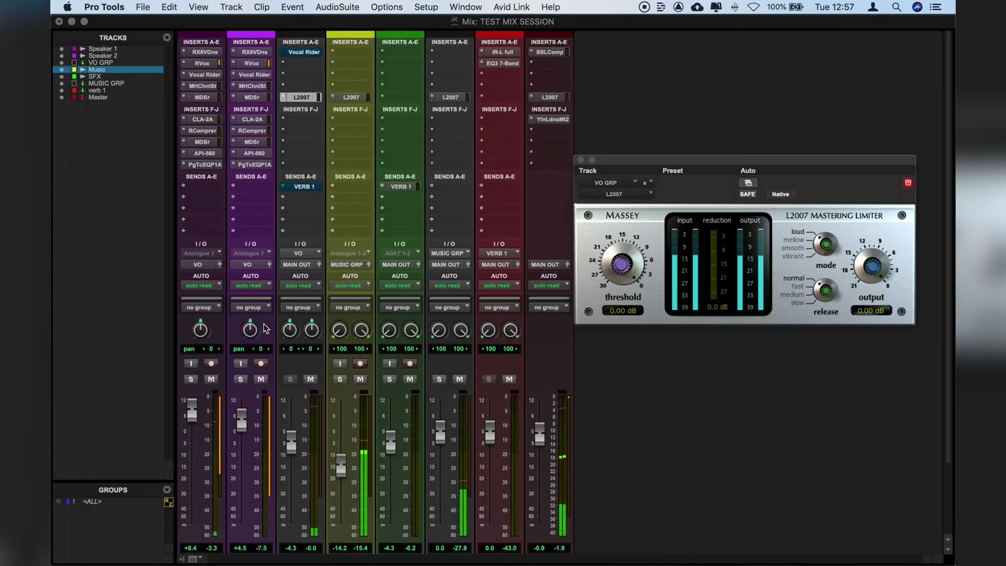
- Open Youlean Loudness Meter 2 on the Master insert and move its window up-left to read -17 LUFS
left_click(551, 119)
left_click(553, 119)
left_click(553, 119)
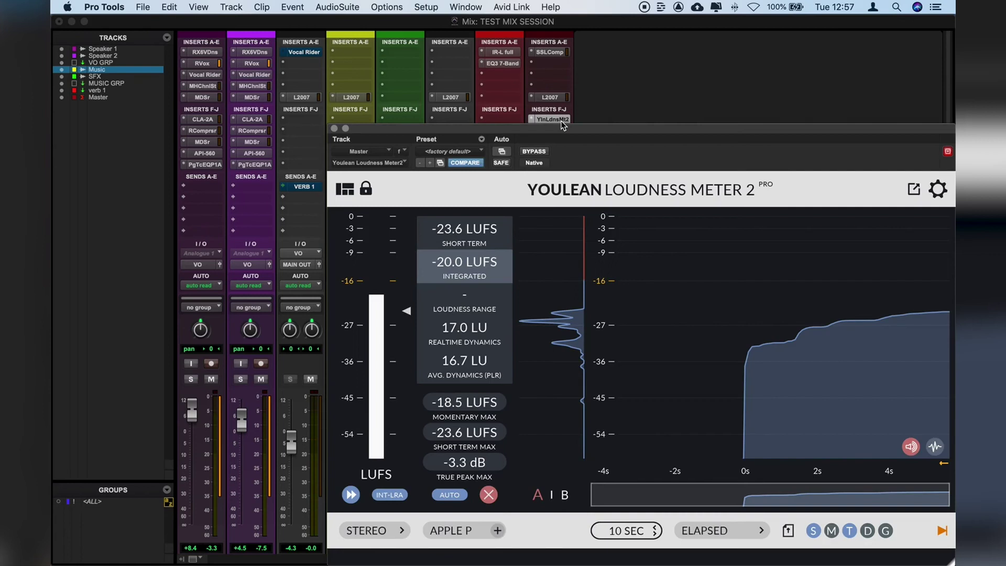
left_click_drag(574, 128, 511, 70)
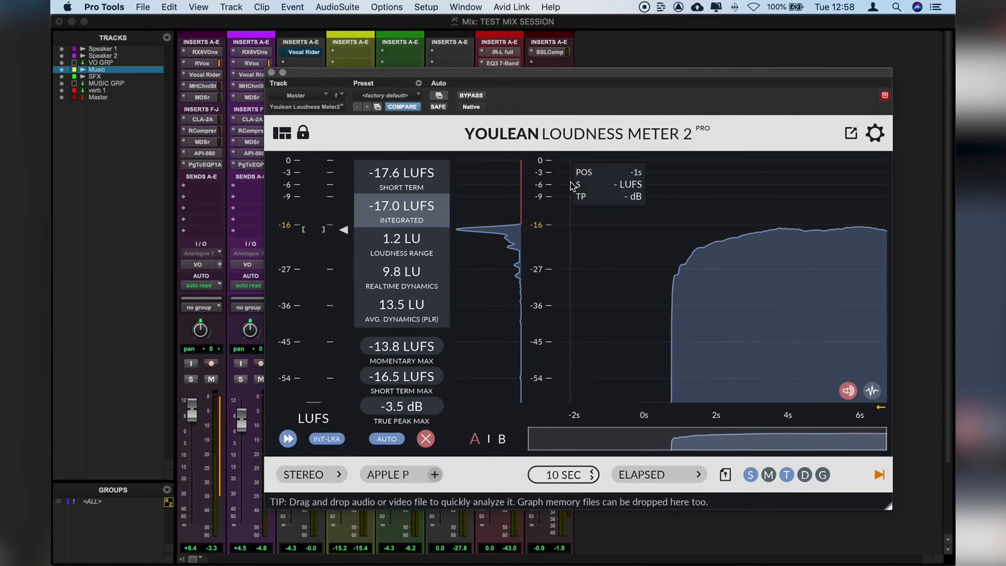
- Close the loudness meter and make the Music track taller in the Edit window to inspect its volume
left_click(272, 73)
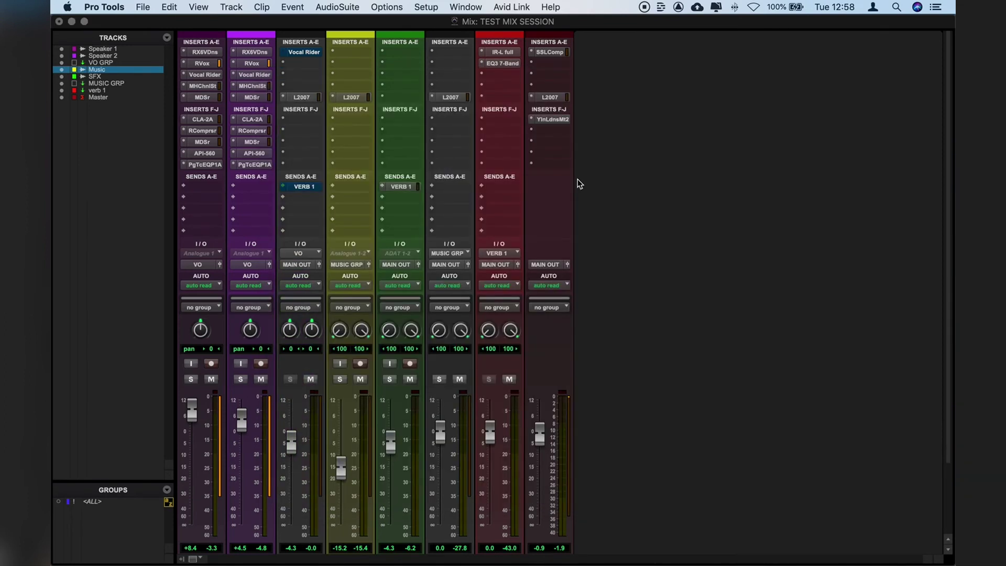
key("super+equal")
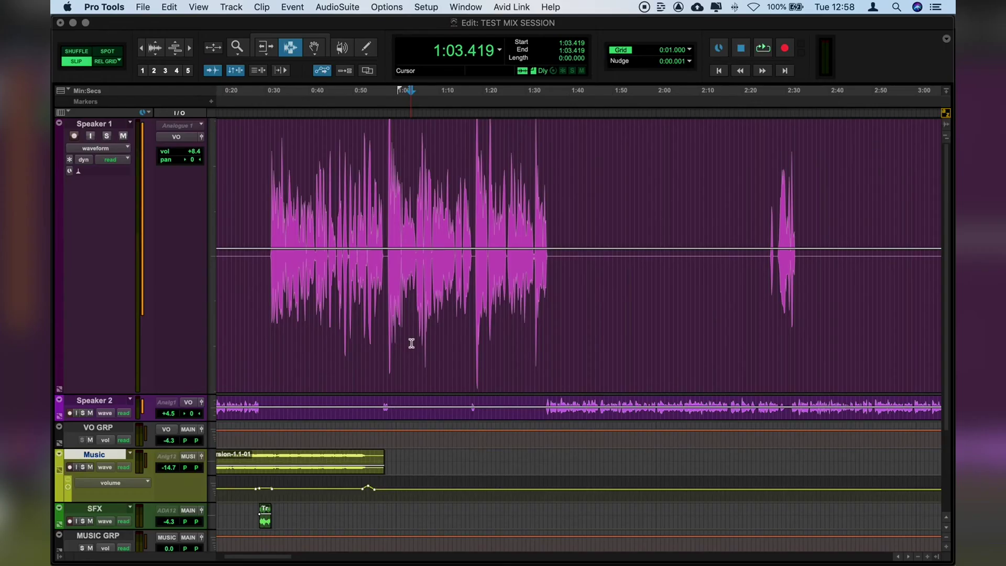
left_click(294, 355)
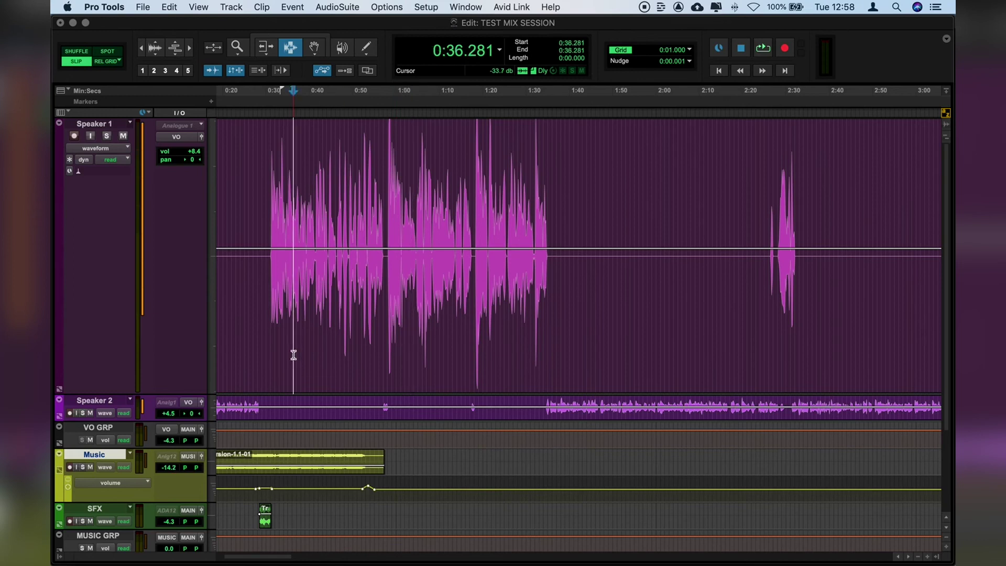
scroll(326, 451, "down", 5)
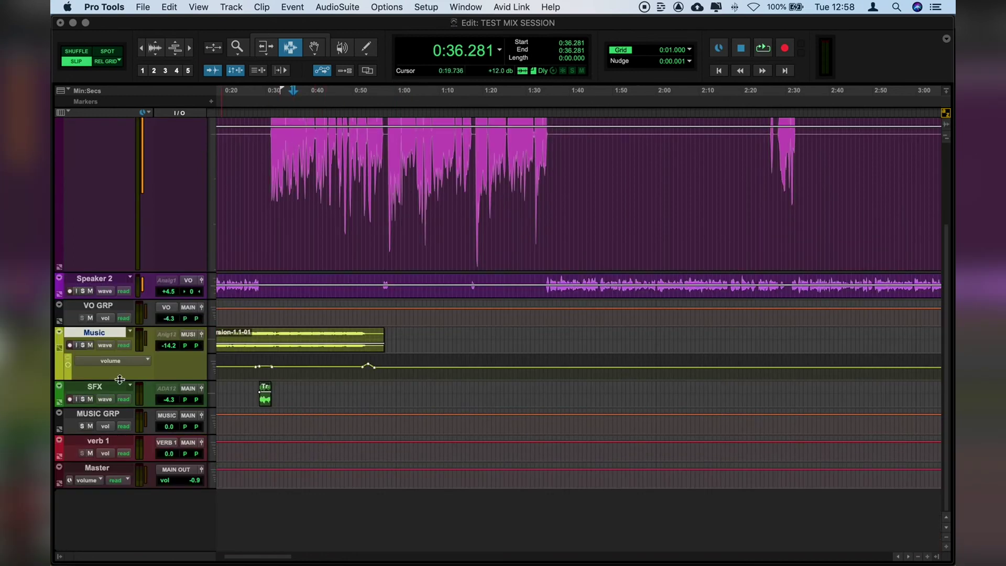
left_click_drag(120, 379, 119, 413)
left_click(254, 373)
left_click(260, 374)
left_click(261, 375)
- Zoom in on the Music volume bump near 0:52, zoom out to five minutes, then show the Mix window
key("super+bracketright")
key("super+bracketright")
key("super+bracketright")
key("super+bracketleft")
key("super+bracketleft")
key("super+bracketleft")
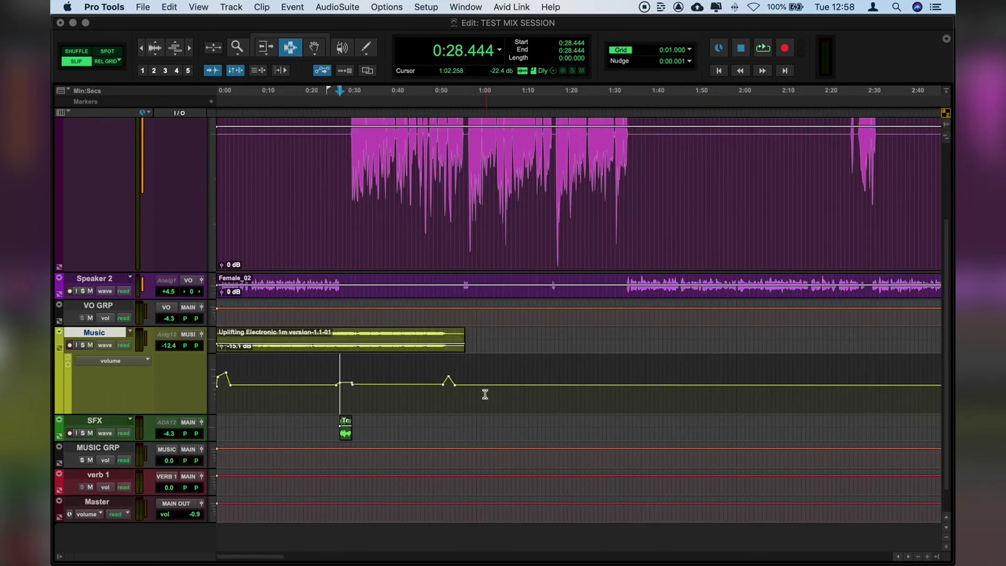
left_click(441, 385)
key("super+bracketright")
key("super+bracketright")
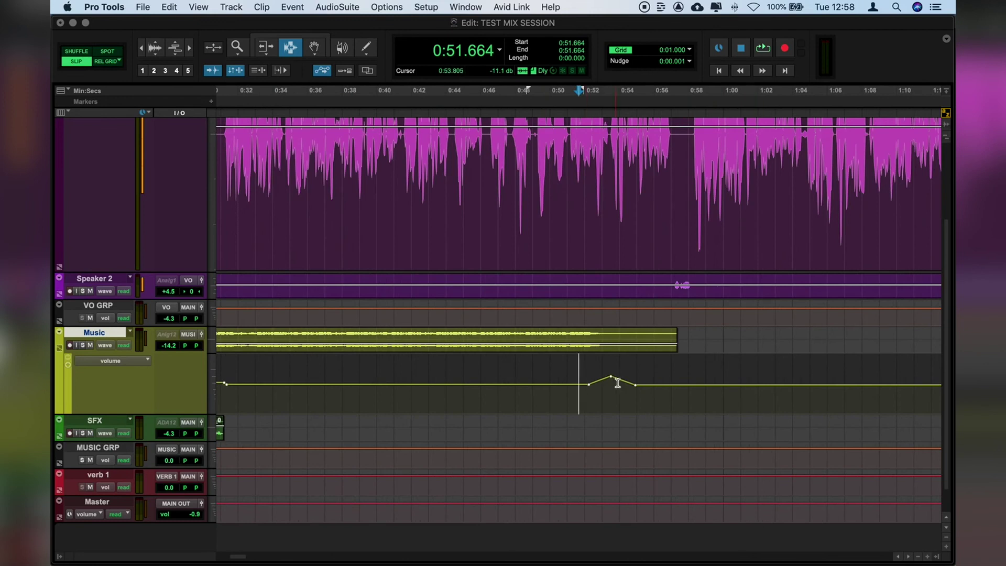
left_click(594, 379)
key("super+bracketleft")
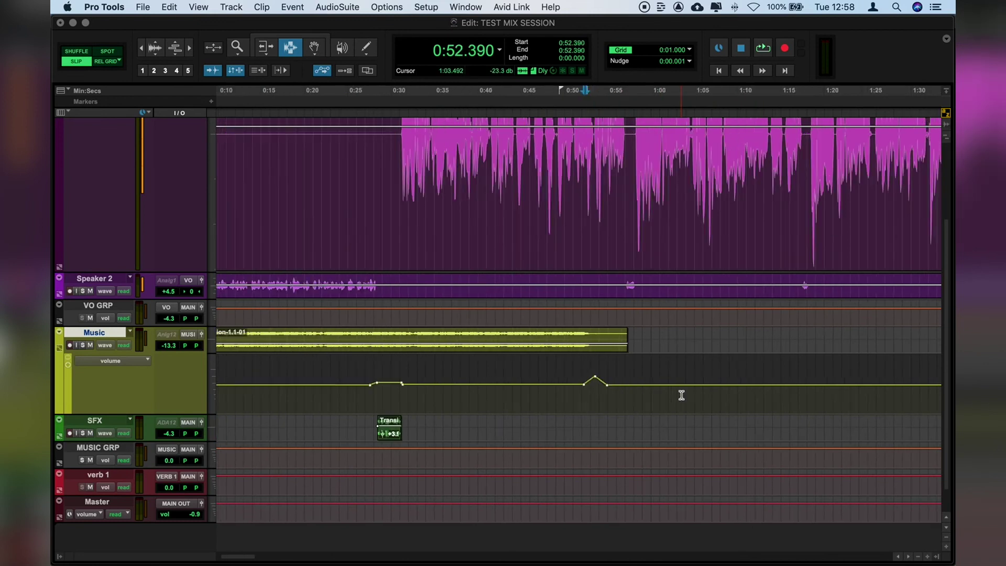
key("super+bracketleft")
key("super+bracketleft")
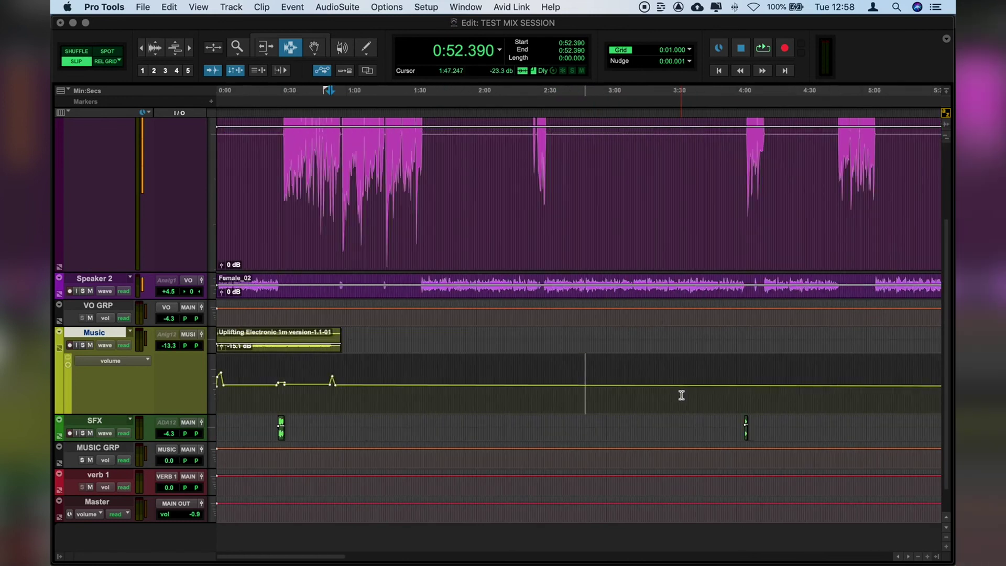
left_click(457, 332)
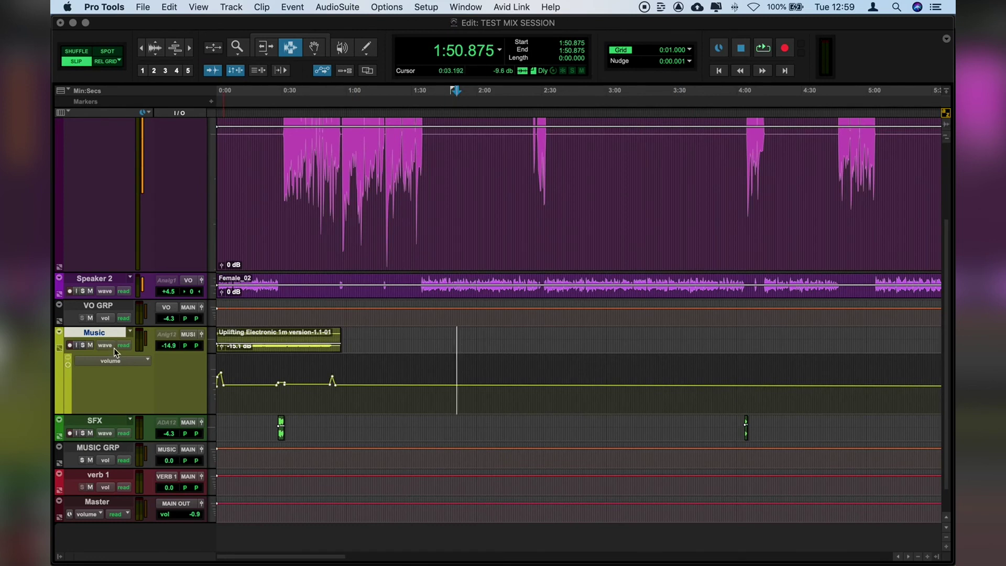
key("super+equal")
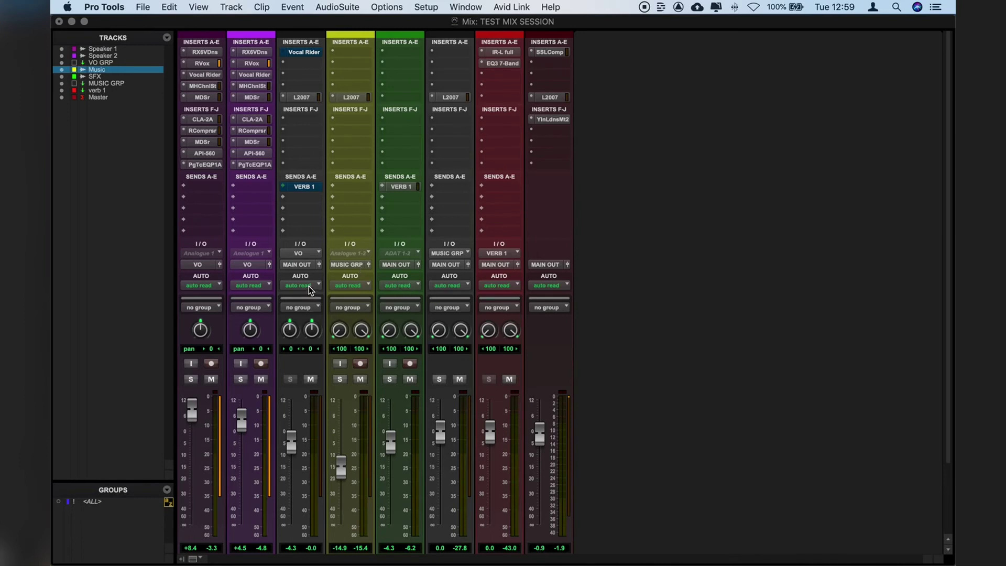
- Set VO GRP's automation mode to Write and place the playback start just before 1:46
scroll(406, 294, "down", 3)
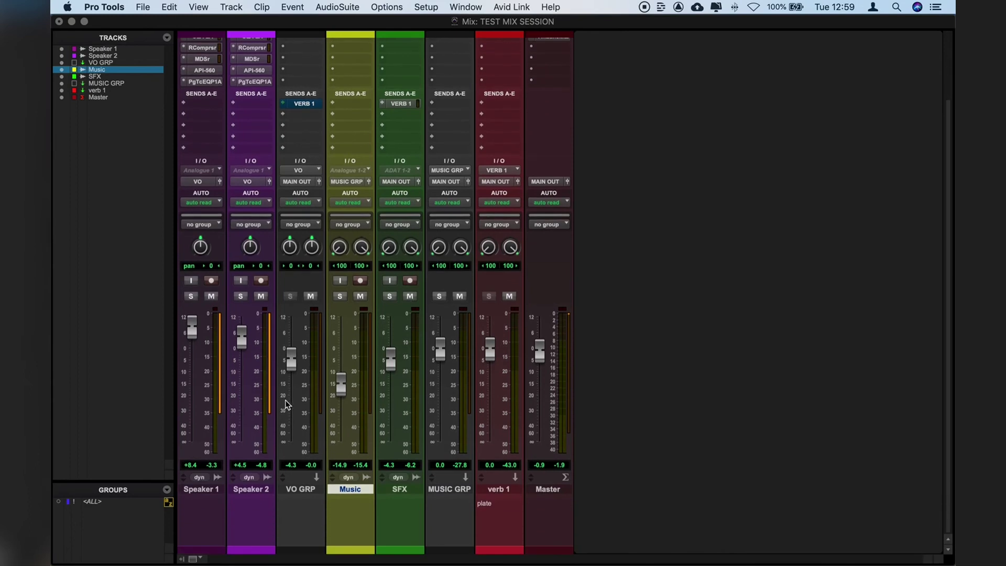
left_click(303, 202)
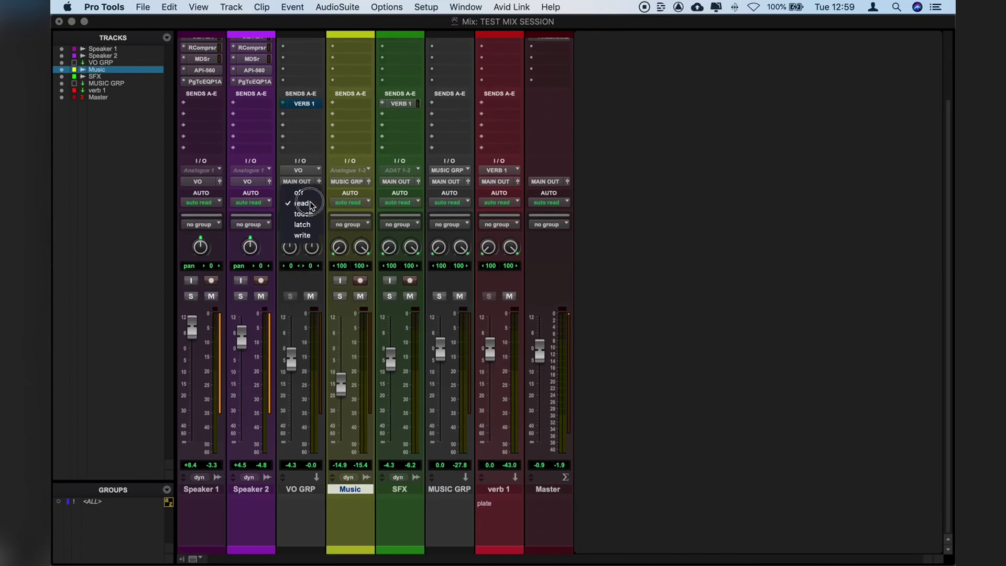
left_click(309, 235)
key("super+equal")
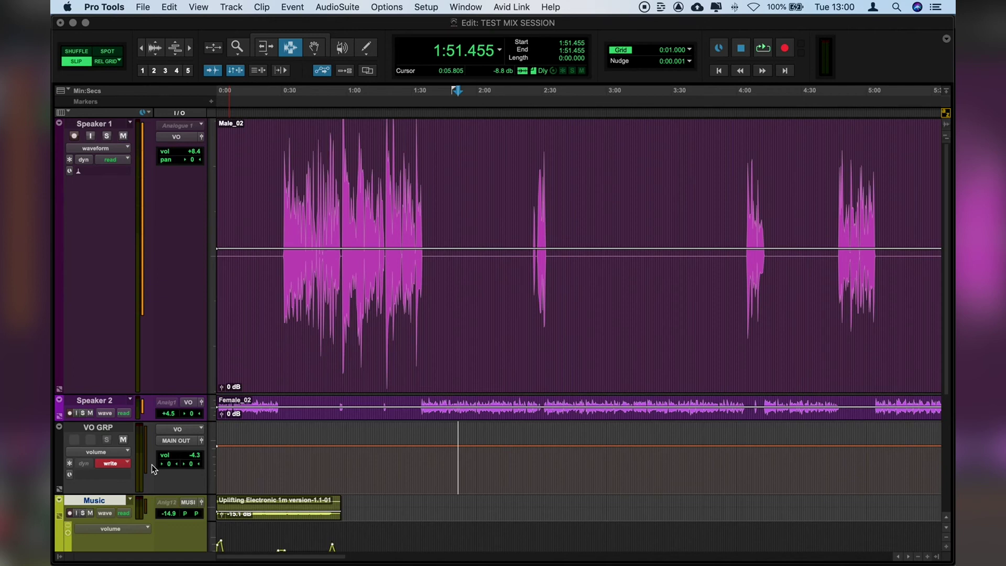
left_click(129, 465)
left_click(113, 463)
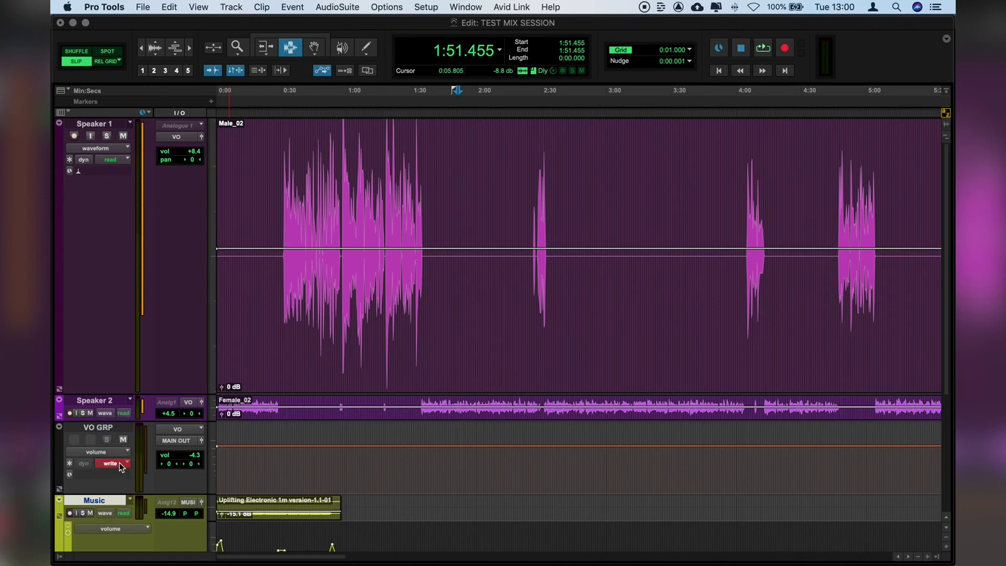
left_click(446, 448)
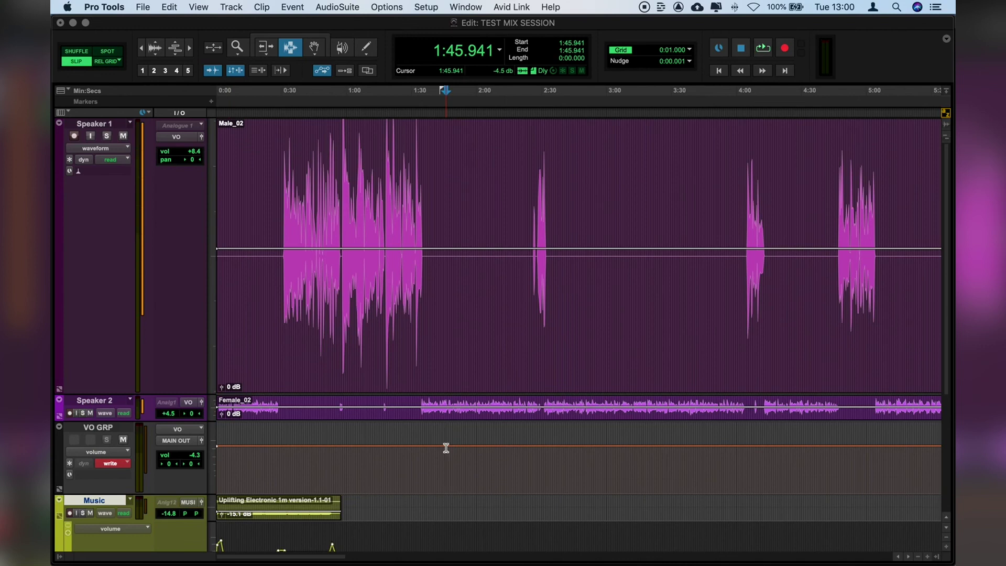
- Raise the VO GRP fader in its output window during playback to write a volume ride
left_click(202, 440)
key("space")
mouse_move(716, 359)
left_mouse_down()
mouse_move(719, 338)
mouse_move(718, 401)
mouse_move(715, 354)
left_mouse_up()
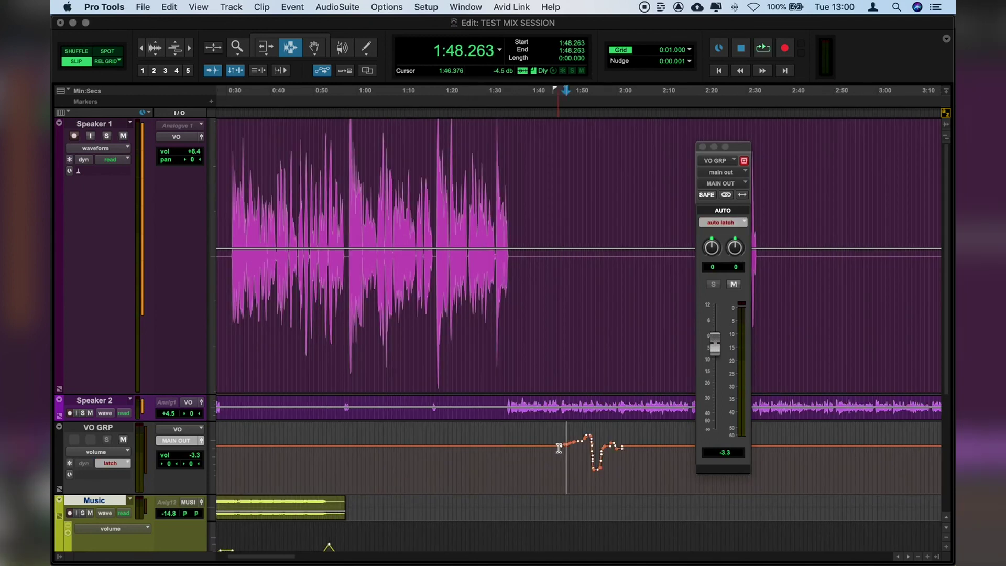
- Switch VO GRP to Read automation and play the written ride back from 1:46.231
left_click(559, 448)
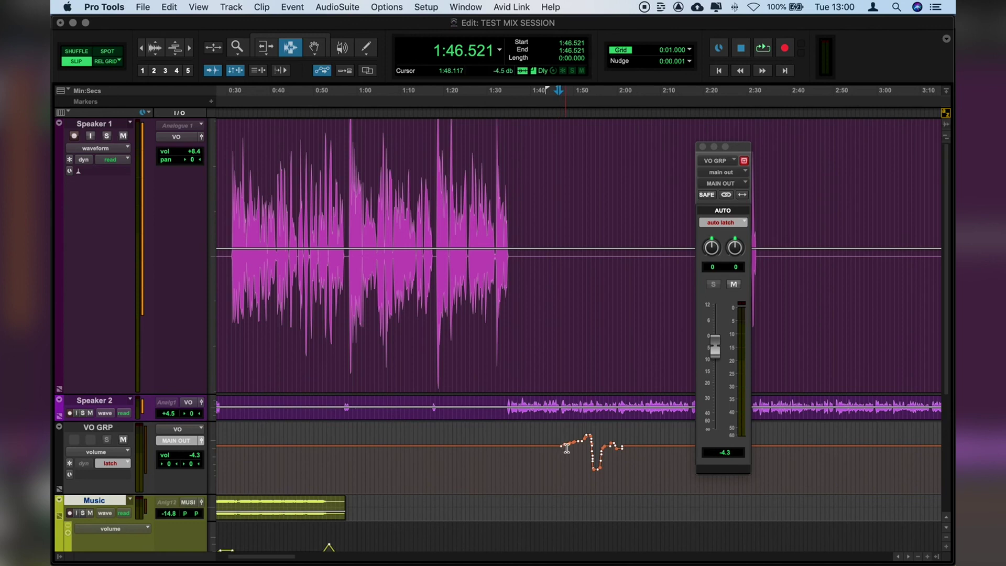
left_click(558, 446)
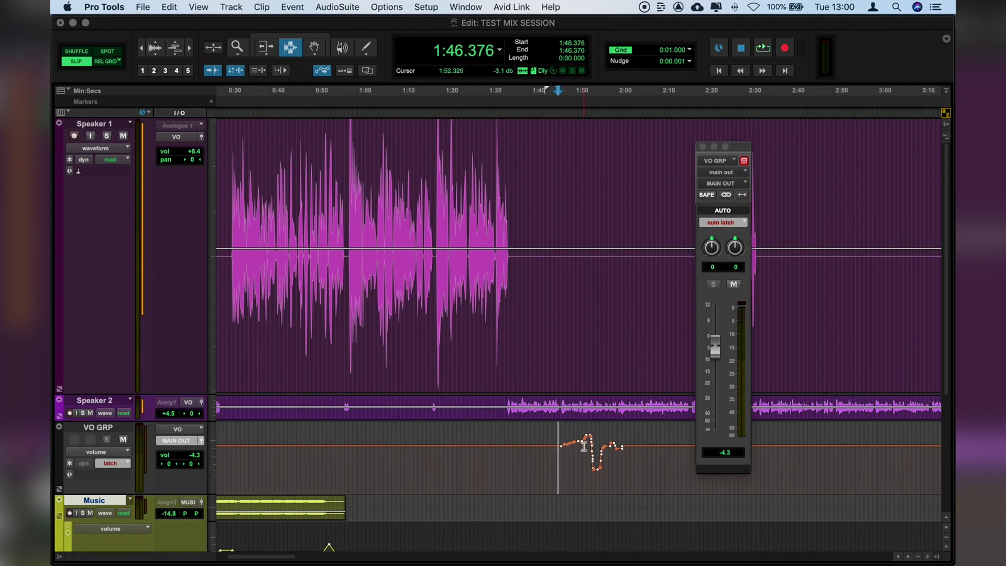
left_click(642, 452)
left_click(557, 448)
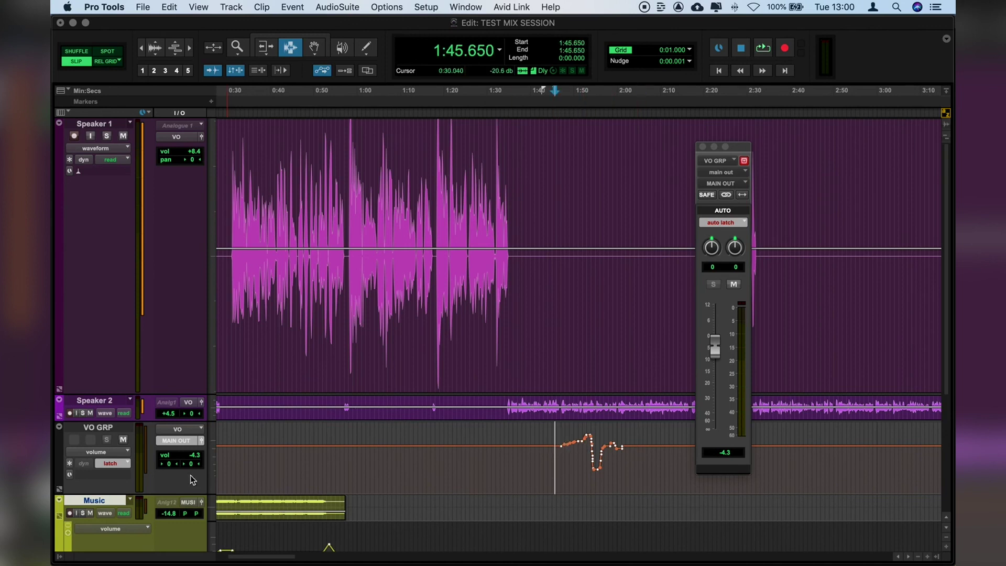
left_click(116, 464)
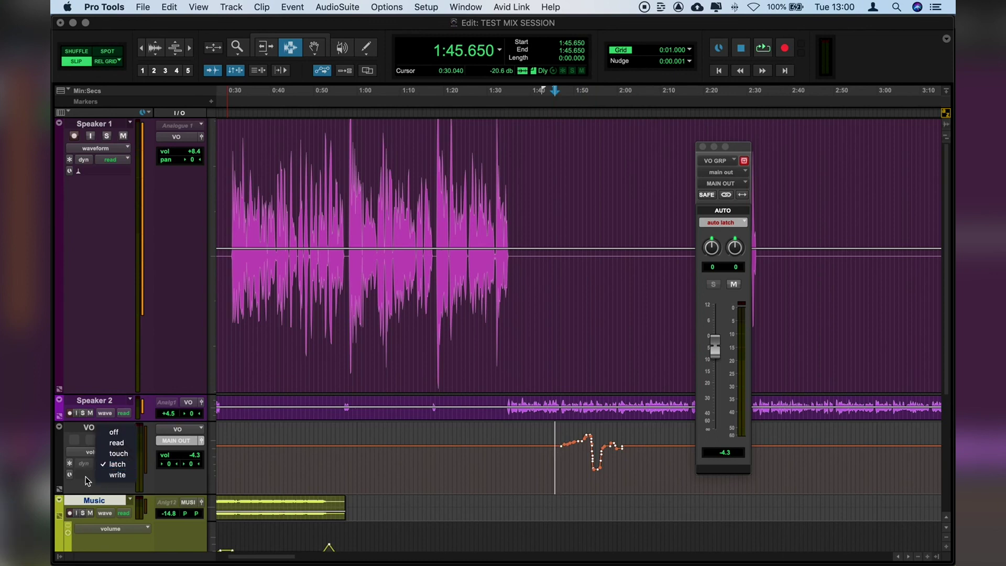
left_click(125, 445)
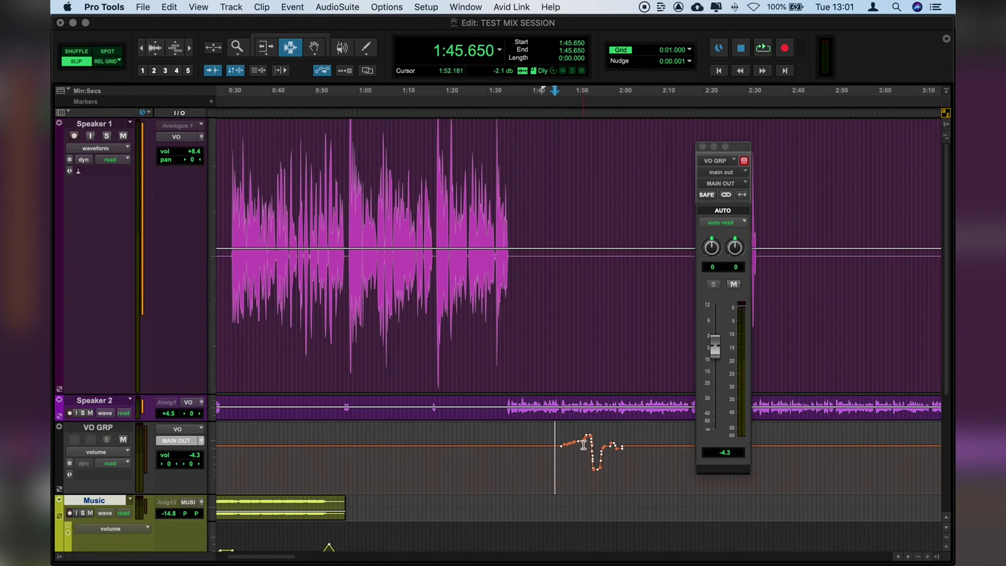
left_click(558, 440)
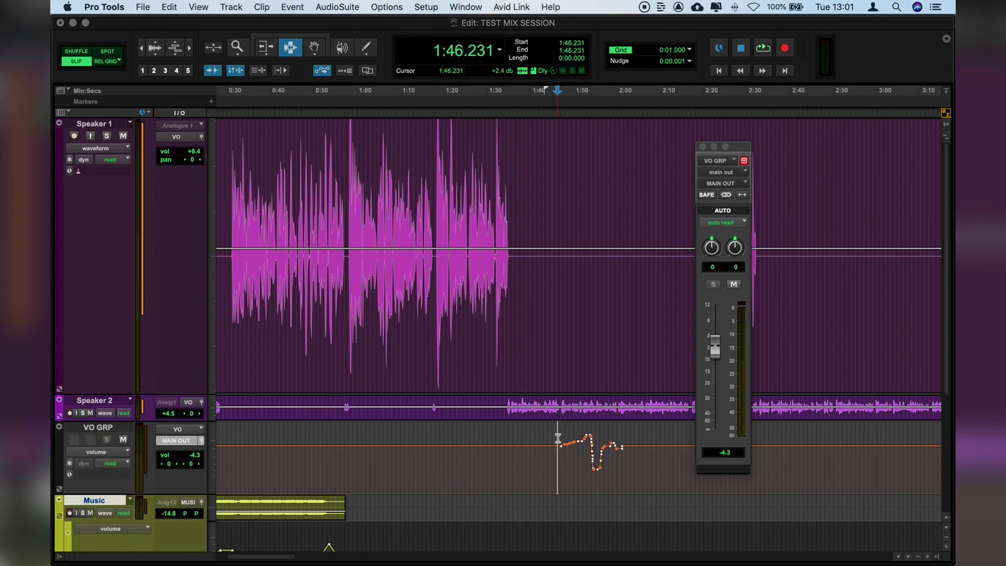
key("space")
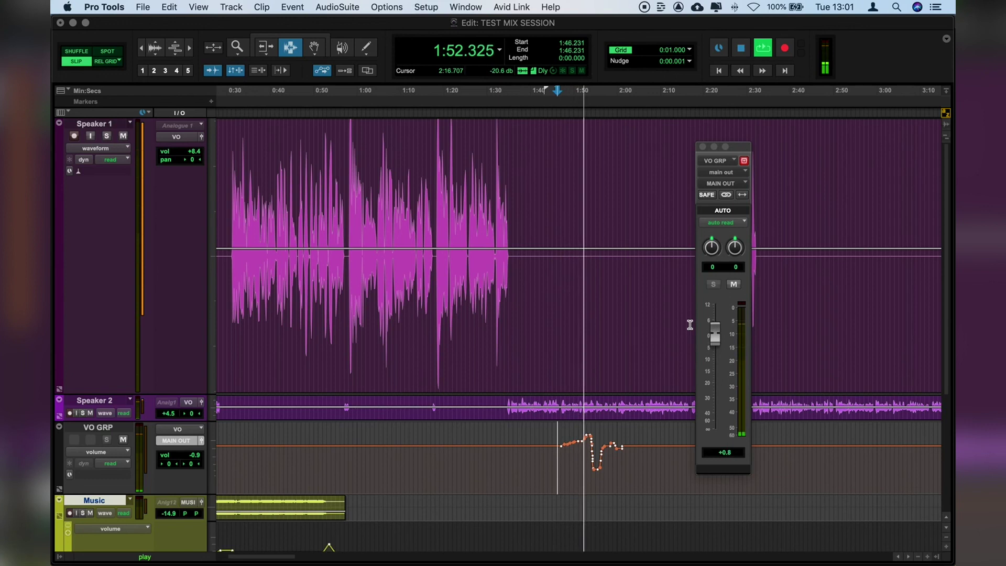
key("space")
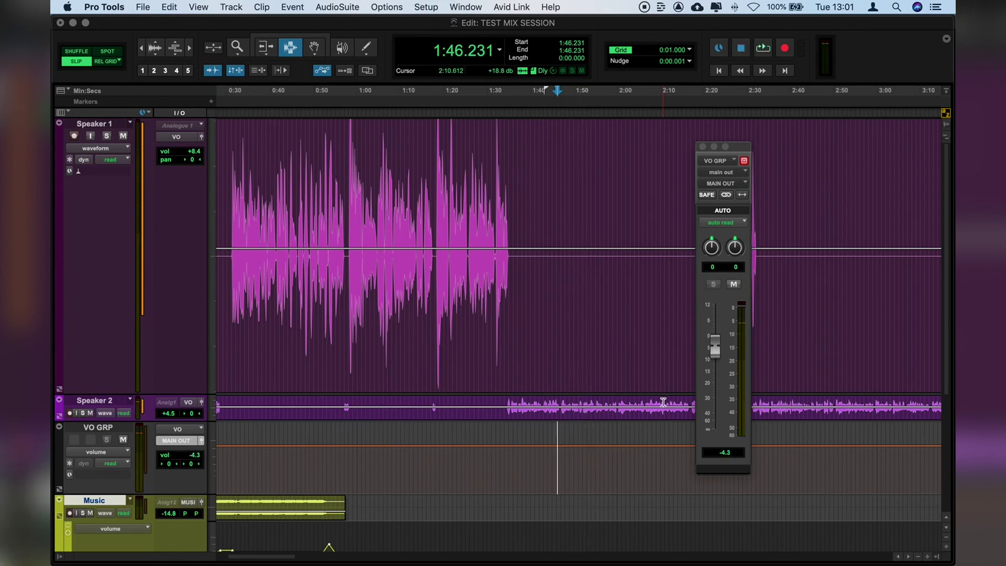
- Zoom the timeline in on the opening minute and set all tracks to Small height
scroll(339, 452, "left", 5)
left_click(339, 453)
left_click(339, 453)
key("super+bracketright")
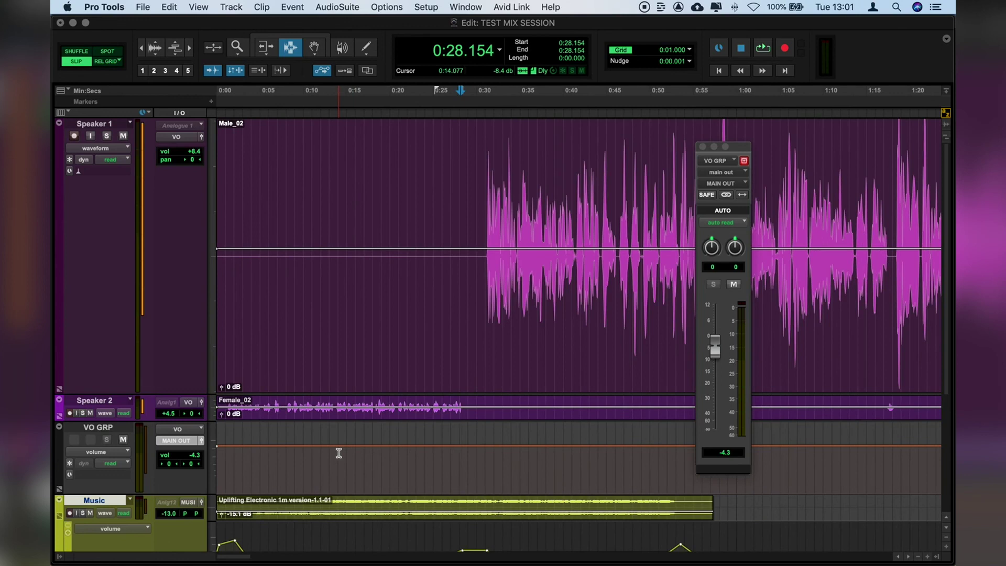
left_click(338, 453)
right_click(89, 131)
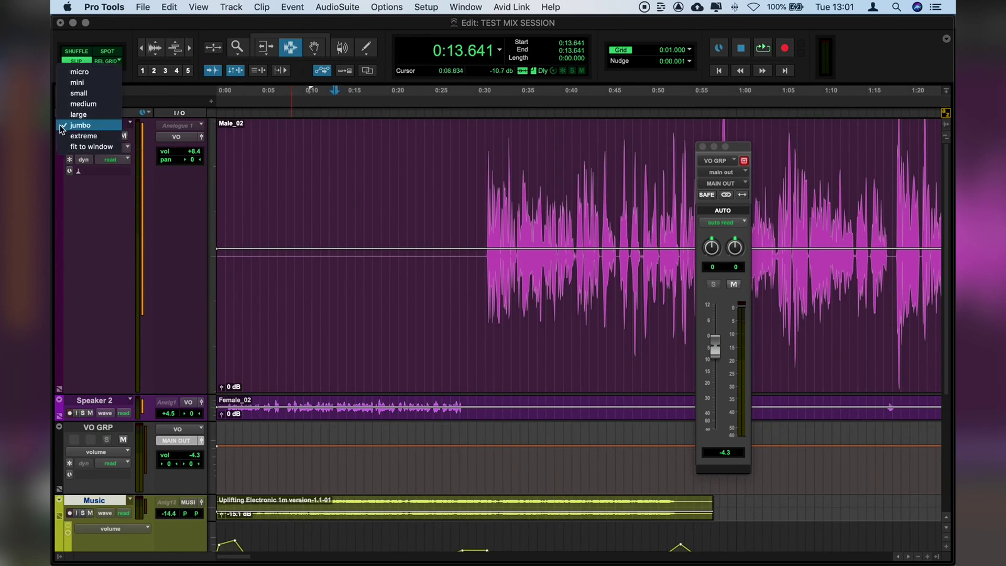
left_click(89, 84, "alt")
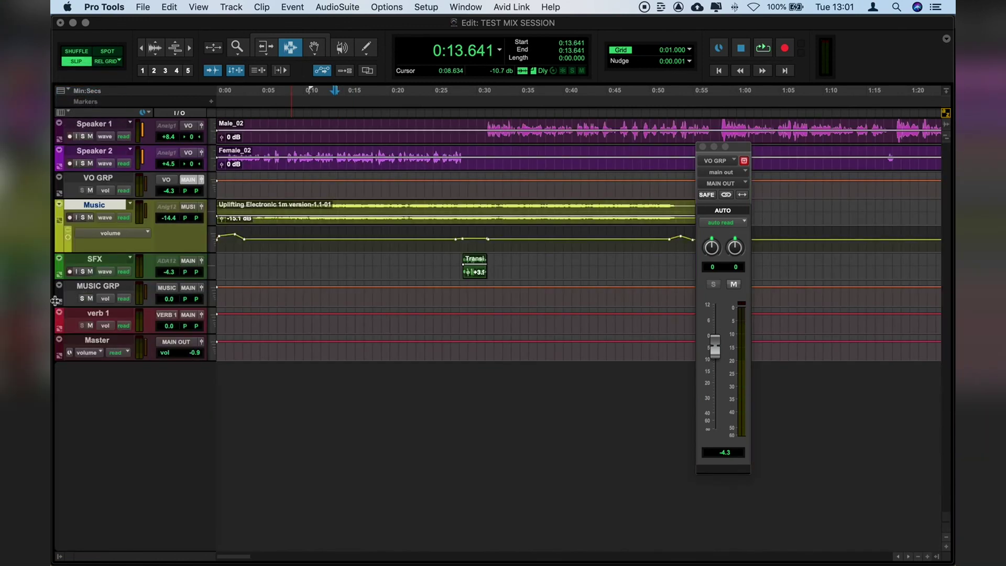
- Set MUSIC GRP to Write and ride its fader down from 0:07.764 during playback
left_click(123, 299)
left_click(126, 335)
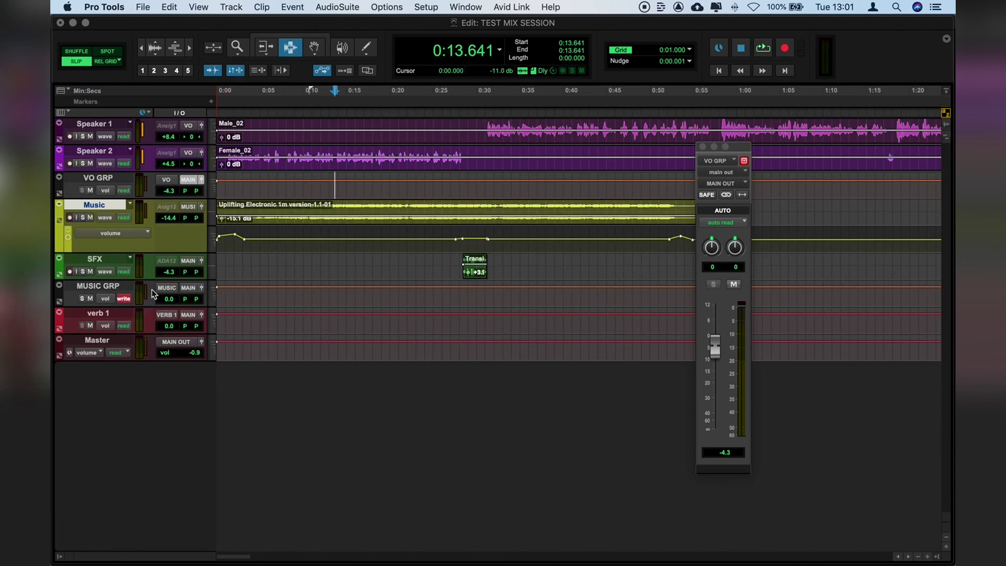
left_click(201, 288)
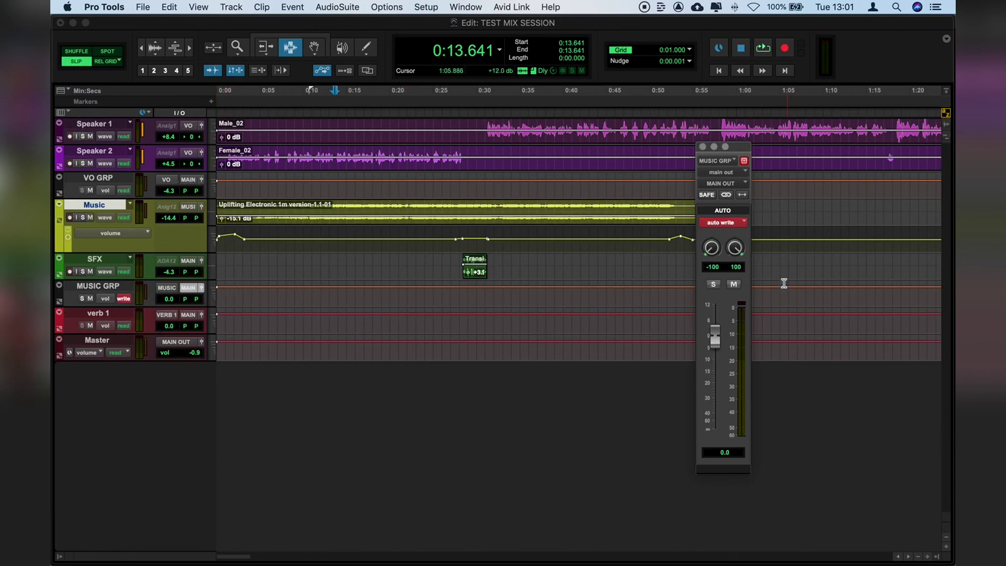
left_click(284, 267)
key("space")
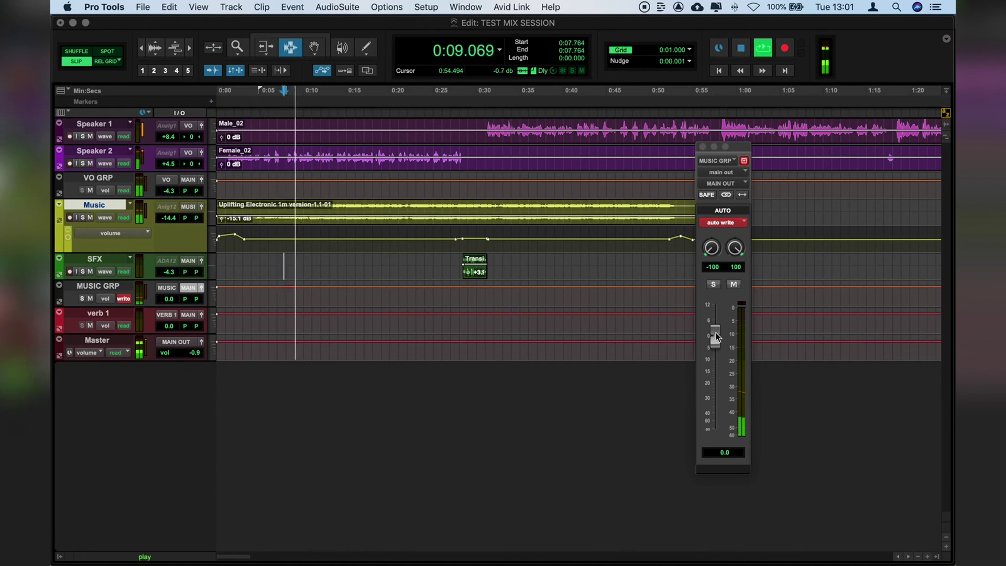
left_click_drag(716, 334, 715, 351)
key("space")
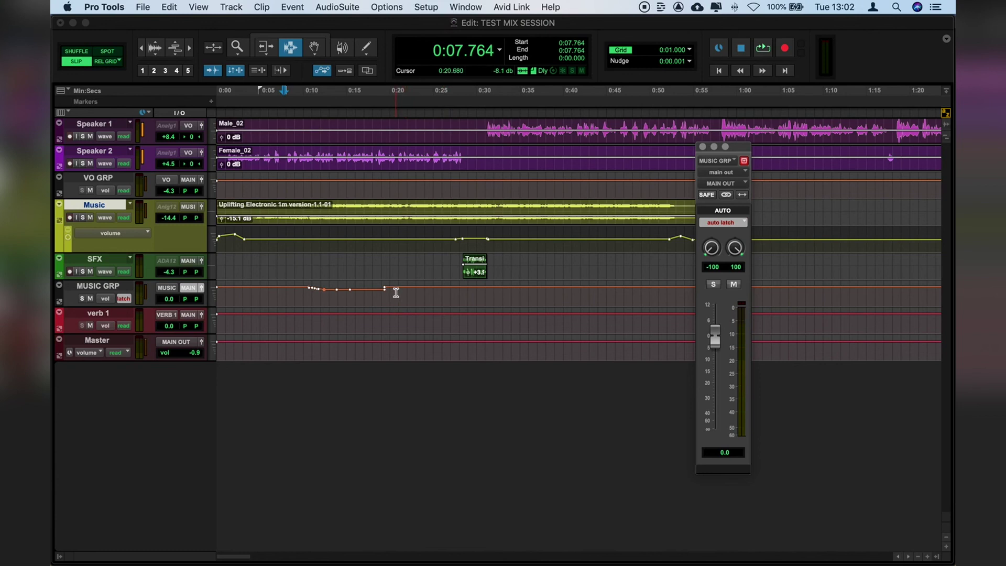
left_click(373, 292)
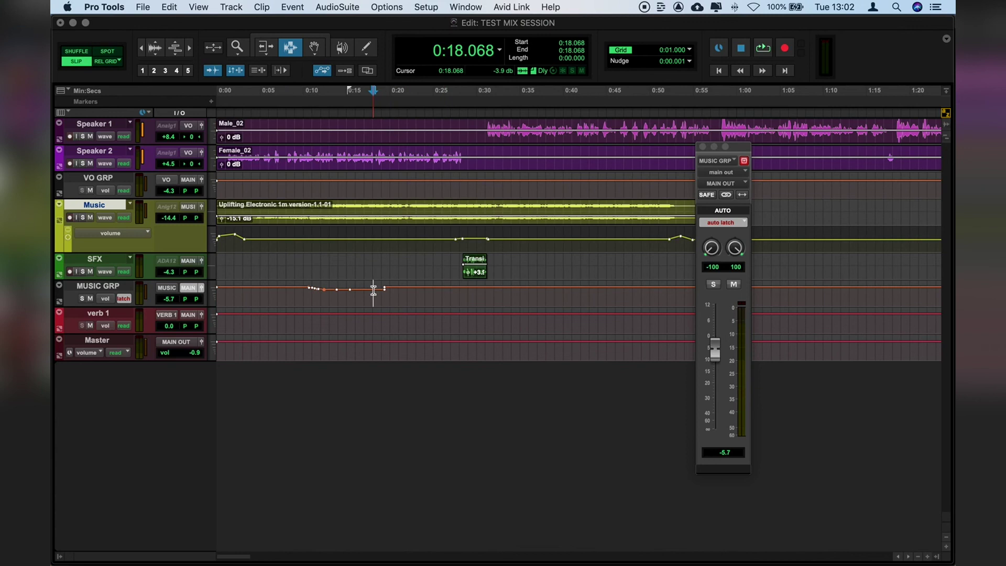
left_click(409, 292)
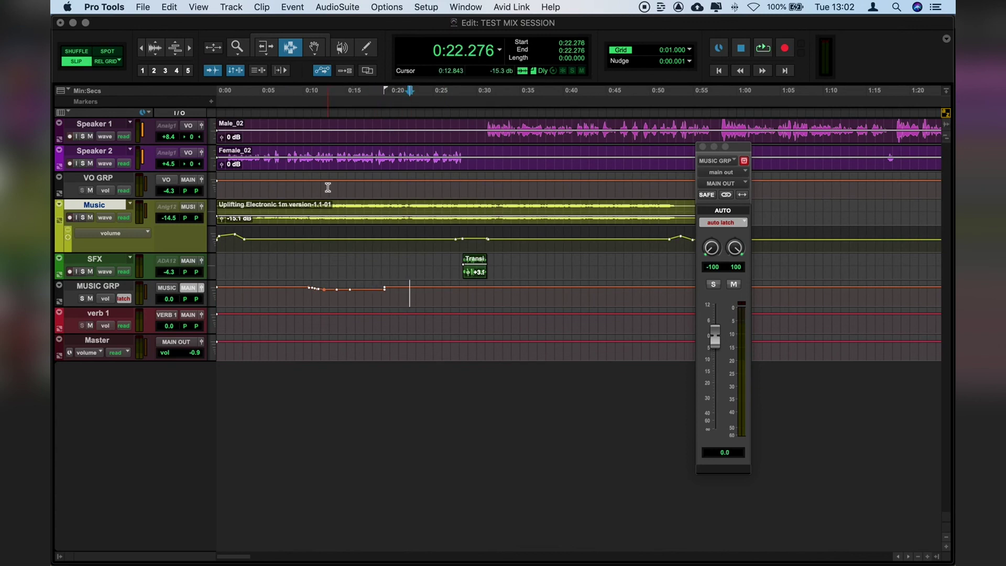